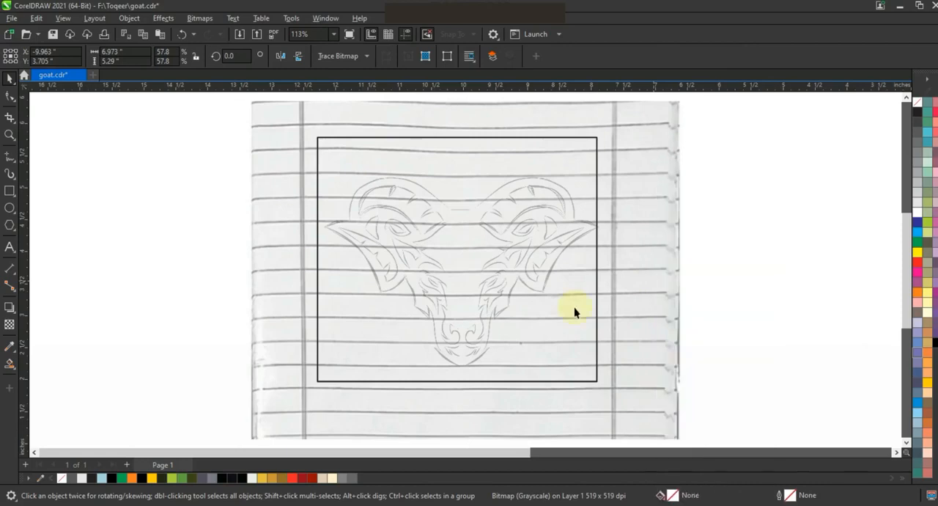
Remove the outline from the PowerClip frame around the goat-head sketch.
right_click(915, 104)
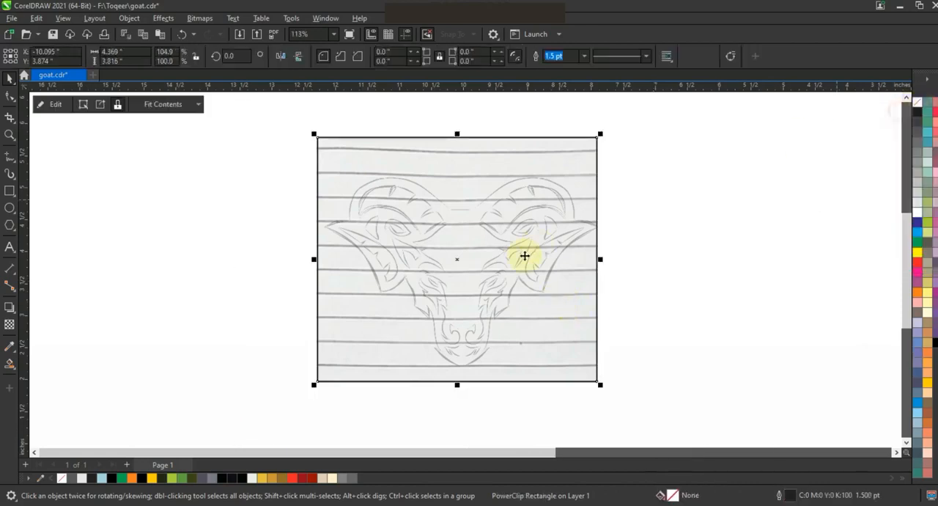
key(F3)
click(9, 135)
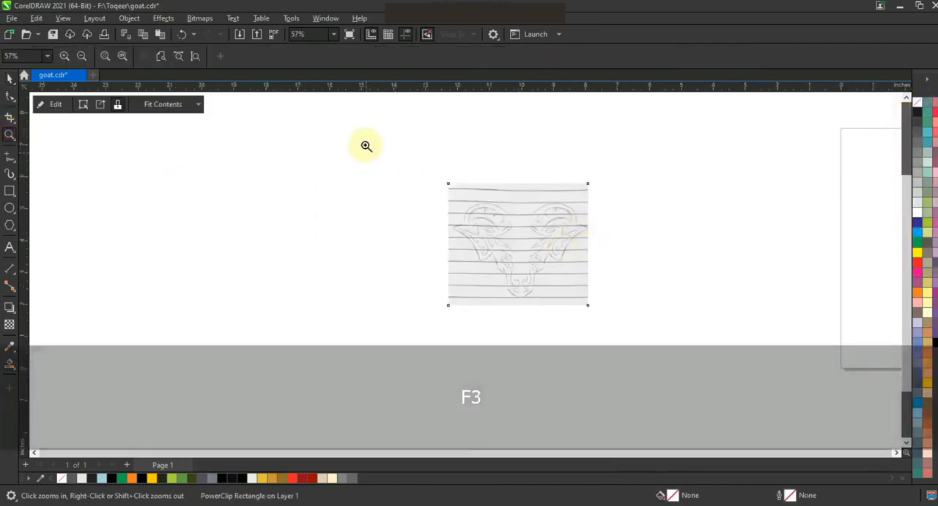
drag(366, 147, 628, 340)
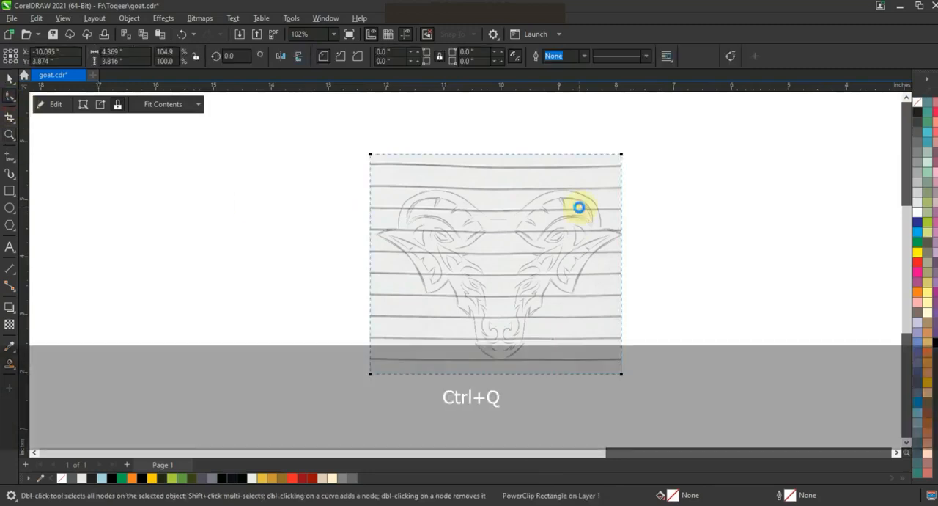
Convert the PowerClip frame to curves and pull its right edge inward to the sketch's centre, leaving only the left half of the head.
key(ctrl+q)
drag(618, 375, 502, 375)
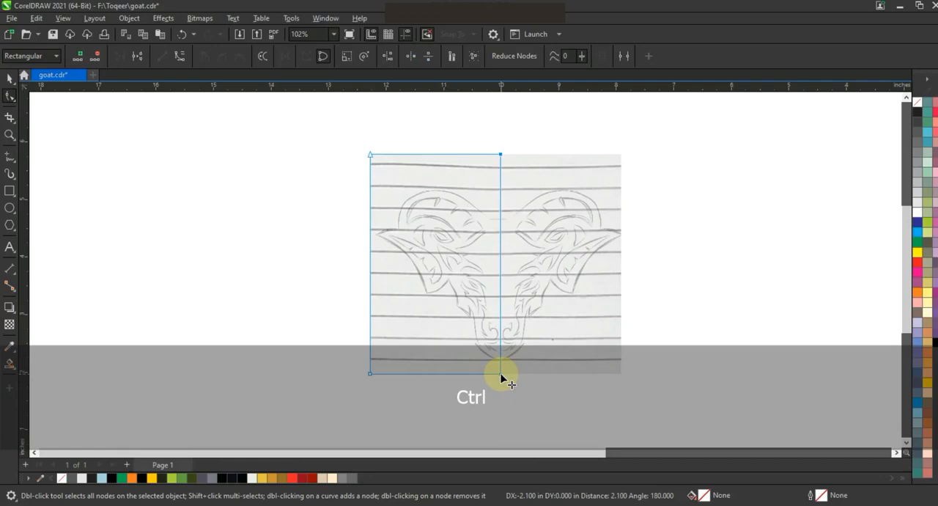
drag(501, 375, 502, 374)
Trace the outer contour of the half head with straight segments, from the forehead's centre around horn, ear and cheek to the chin.
click(11, 136)
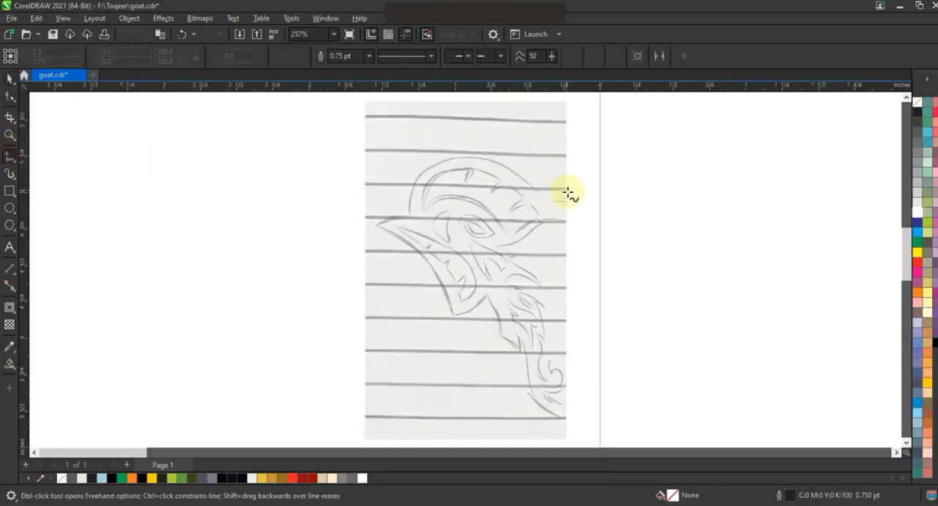
click(569, 201)
double_click(549, 201)
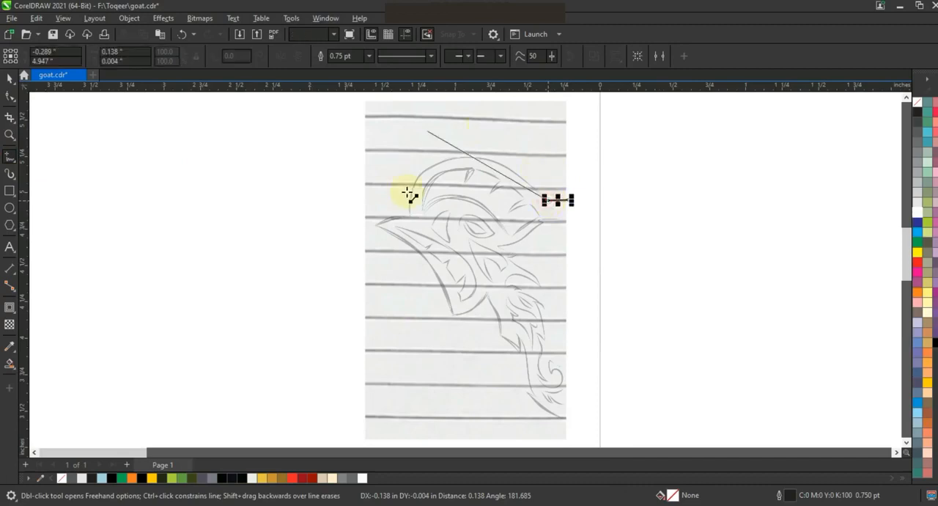
click(407, 216)
click(370, 226)
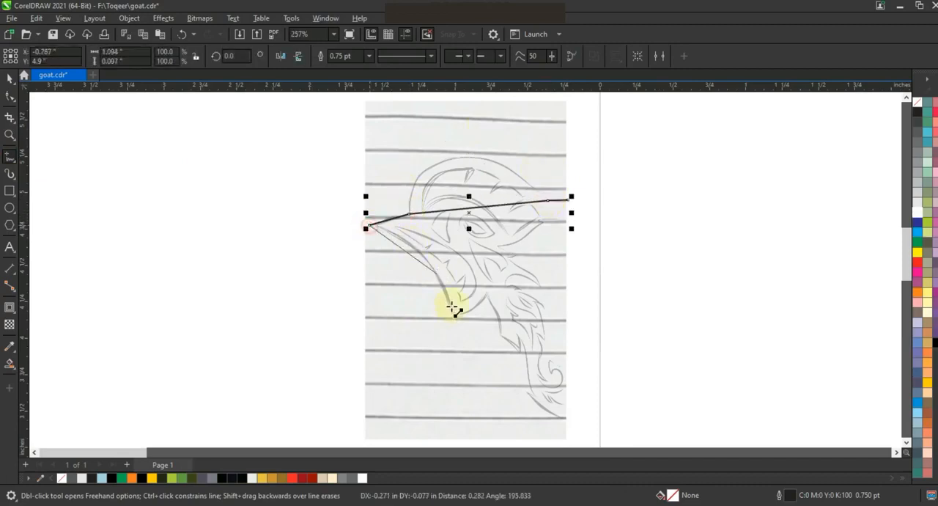
click(455, 316)
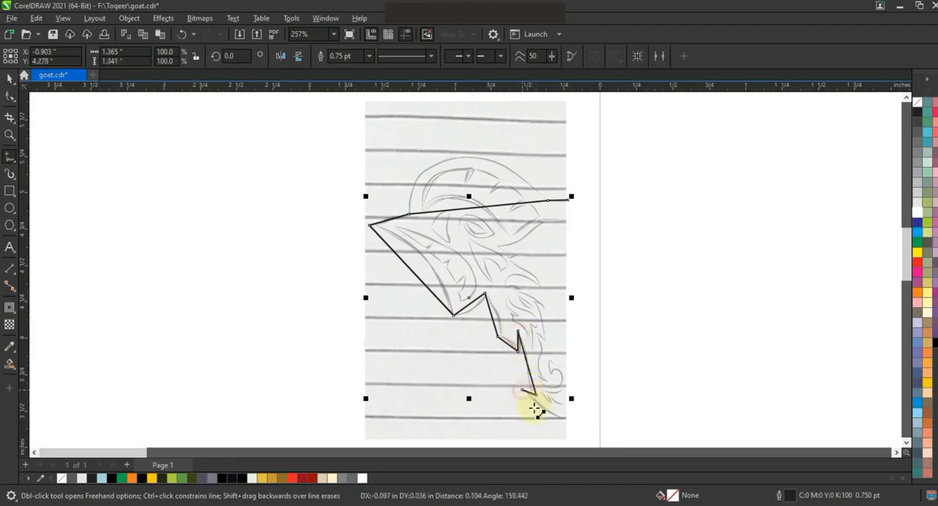
click(567, 417)
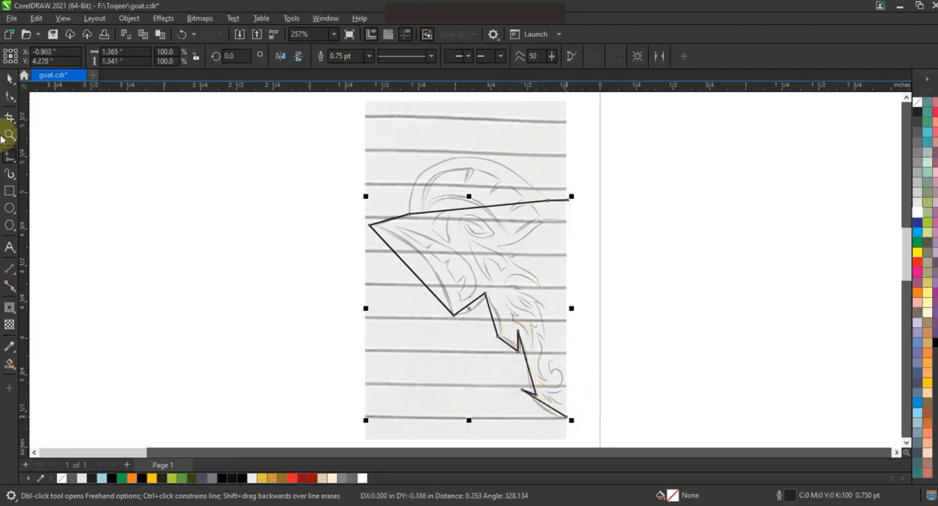
Convert all segments of the traced outline to curves and bend the upper segment along the horn.
click(15, 98)
drag(151, 98, 583, 440)
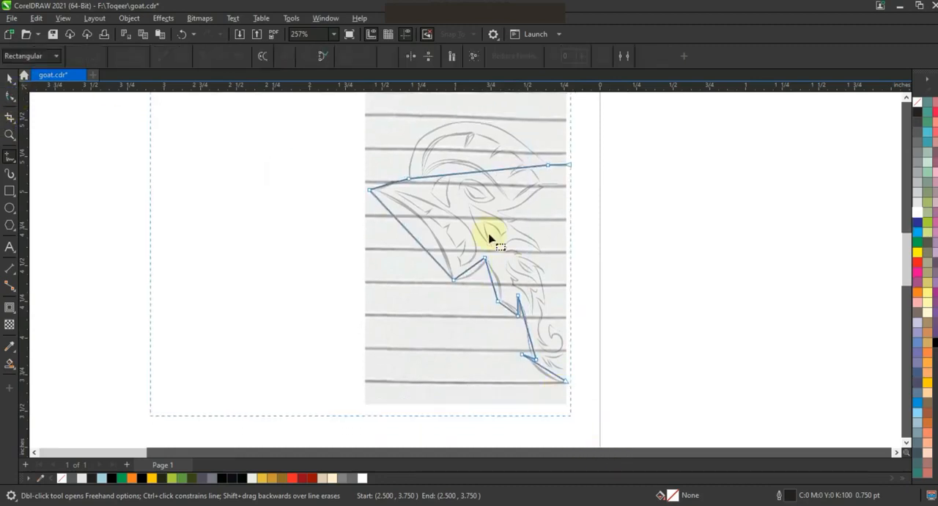
click(183, 57)
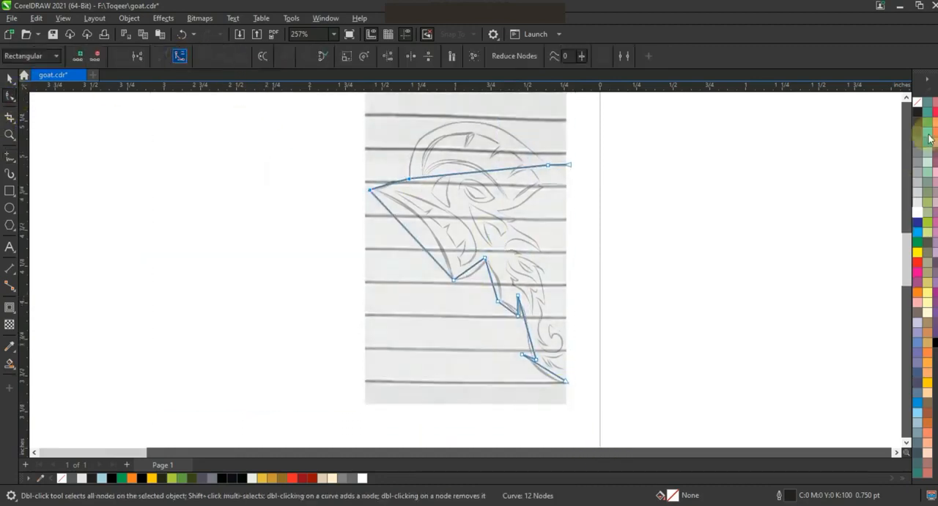
click(908, 98)
drag(514, 204, 498, 142)
key(ctrl+z)
click(503, 206)
Bend the outline's ear, cheek, muzzle and chin segments to follow the sketch.
click(413, 269)
drag(425, 261, 472, 310)
click(471, 312)
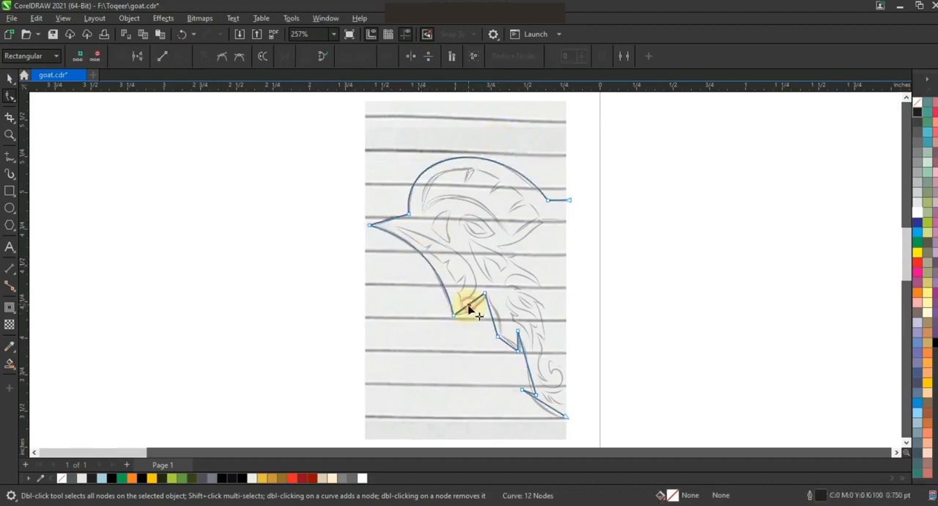
click(494, 324)
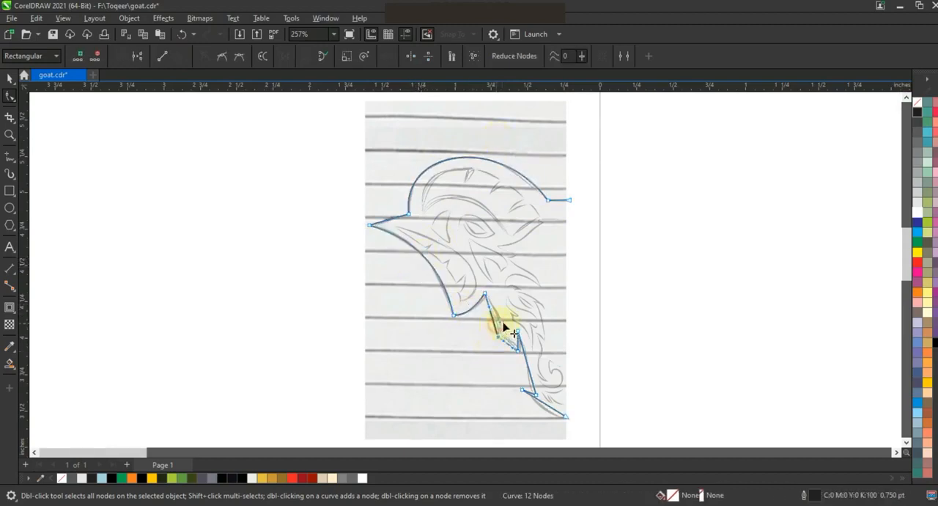
drag(518, 353, 511, 342)
drag(534, 380, 556, 374)
drag(547, 404, 547, 416)
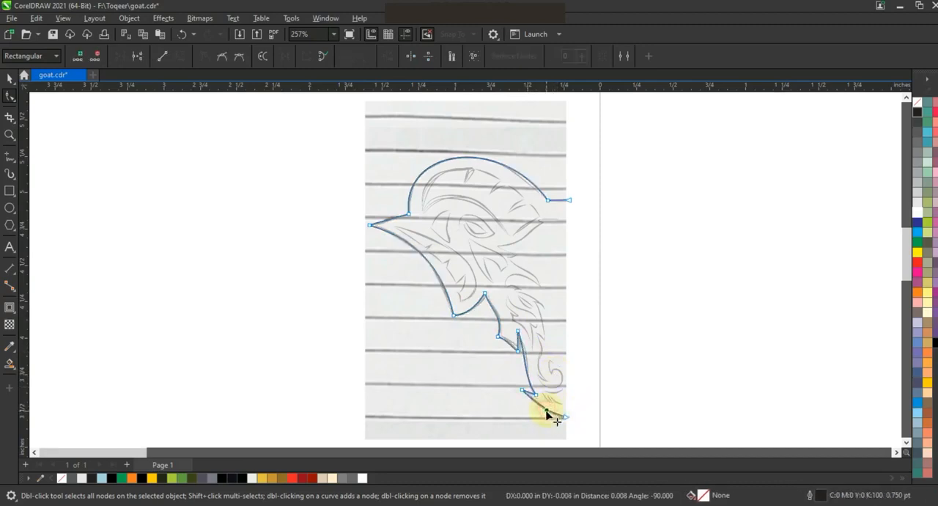
Mirror a copy of the half outline to the right and join both halves at forehead and chin into one closed curve.
click(10, 78)
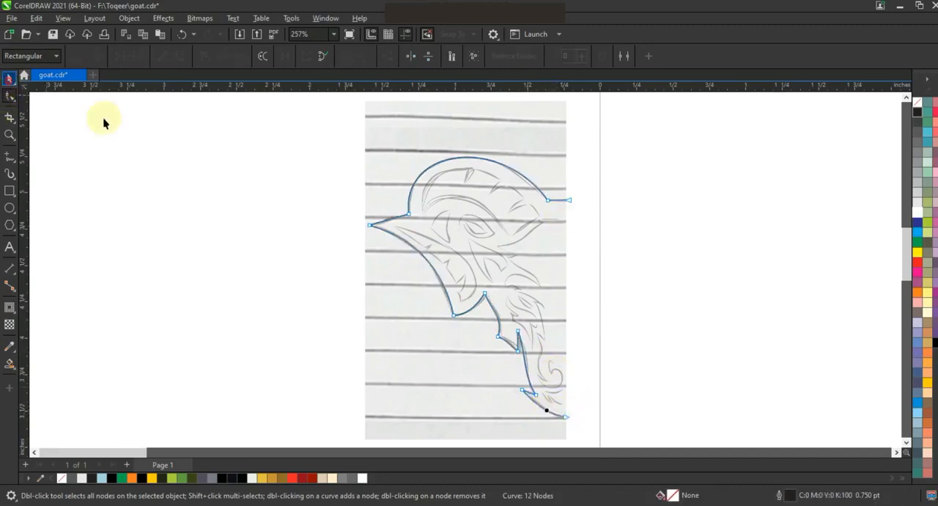
drag(370, 287, 602, 310)
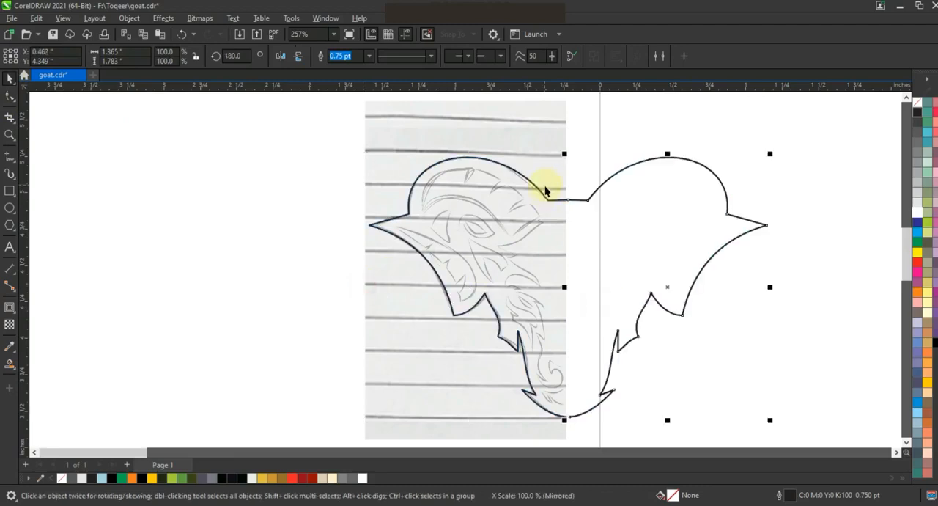
shift+click(535, 189)
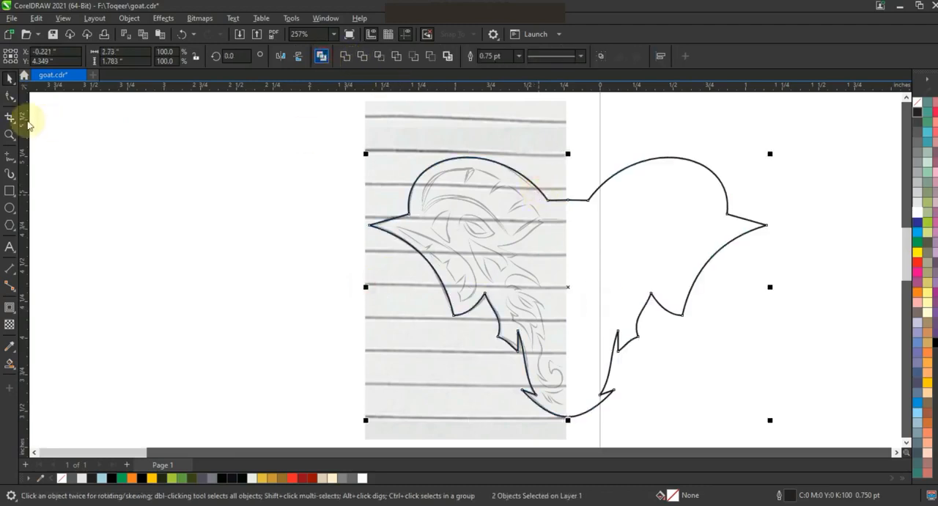
click(11, 98)
drag(578, 213, 579, 215)
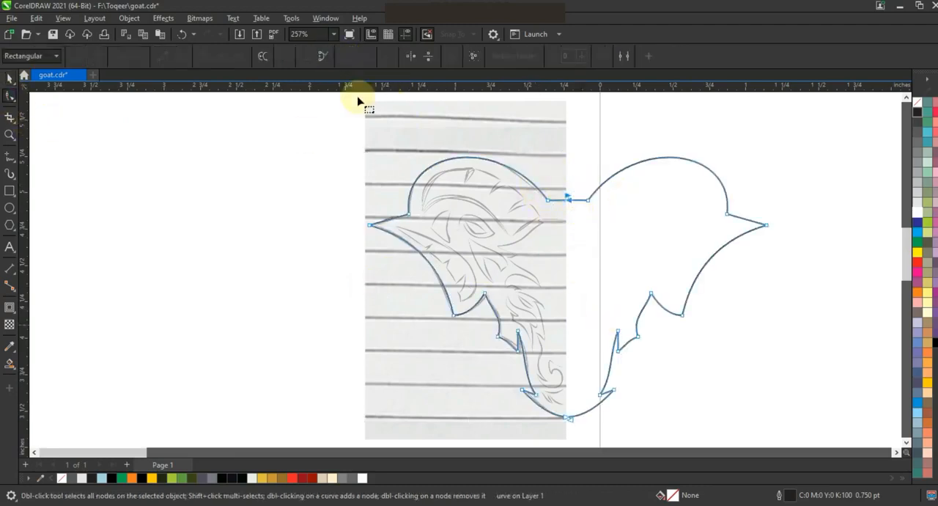
click(120, 56)
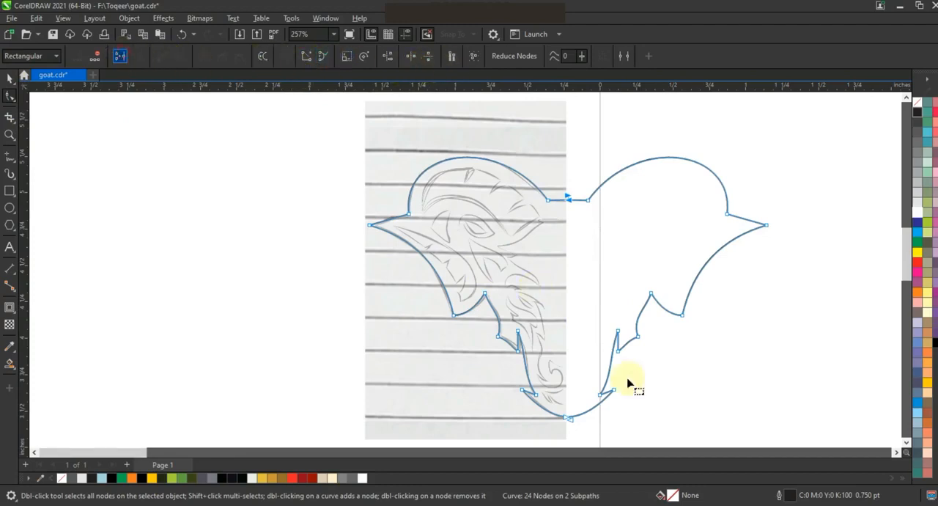
drag(564, 412, 597, 436)
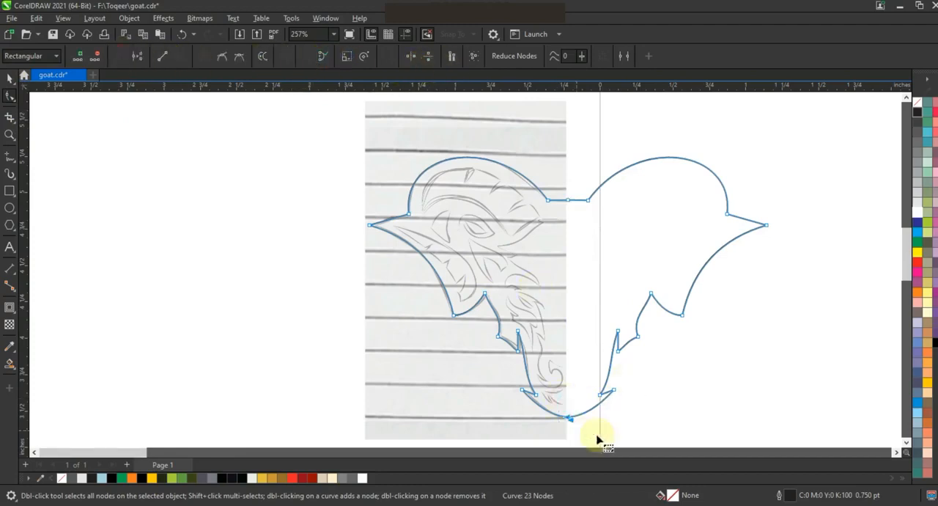
click(122, 57)
Trace the inner horn shape with its three notches as a closed straight-segment outline.
click(10, 134)
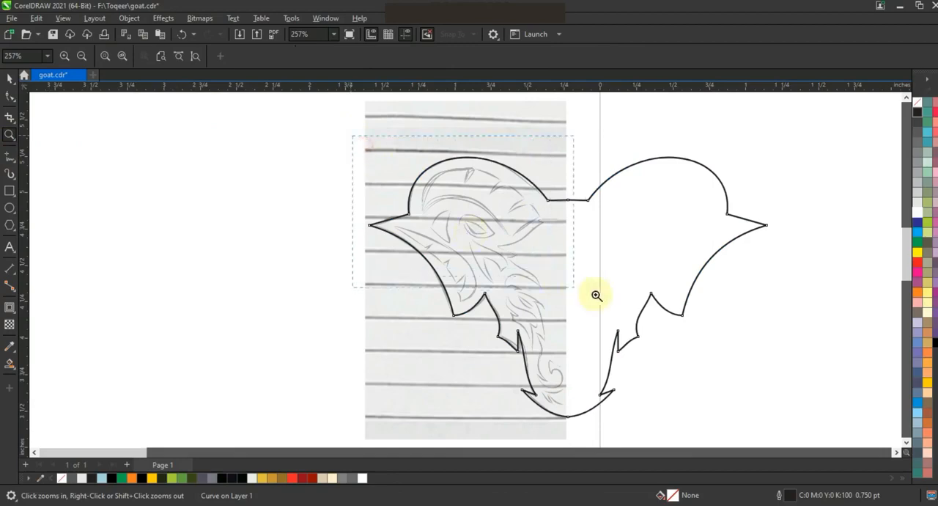
drag(755, 345, 746, 337)
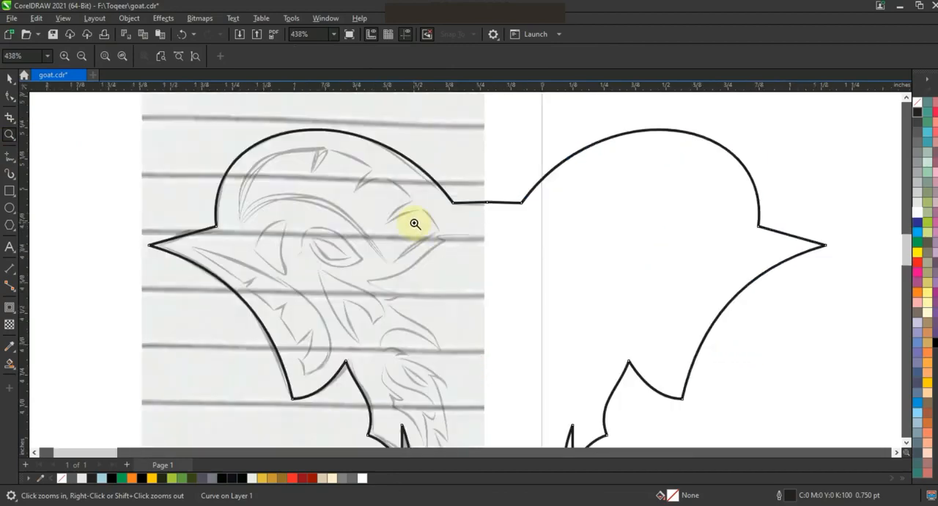
key(F5)
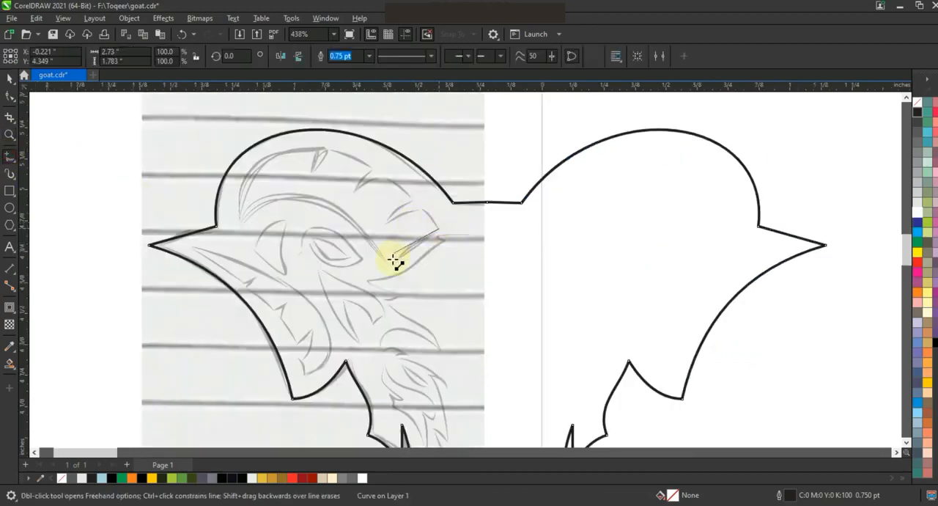
click(391, 262)
click(235, 224)
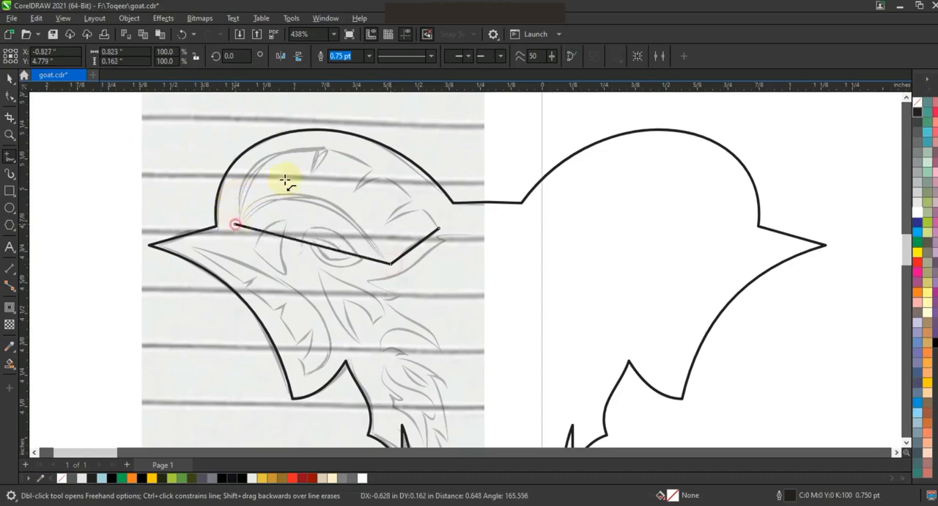
click(317, 147)
click(328, 148)
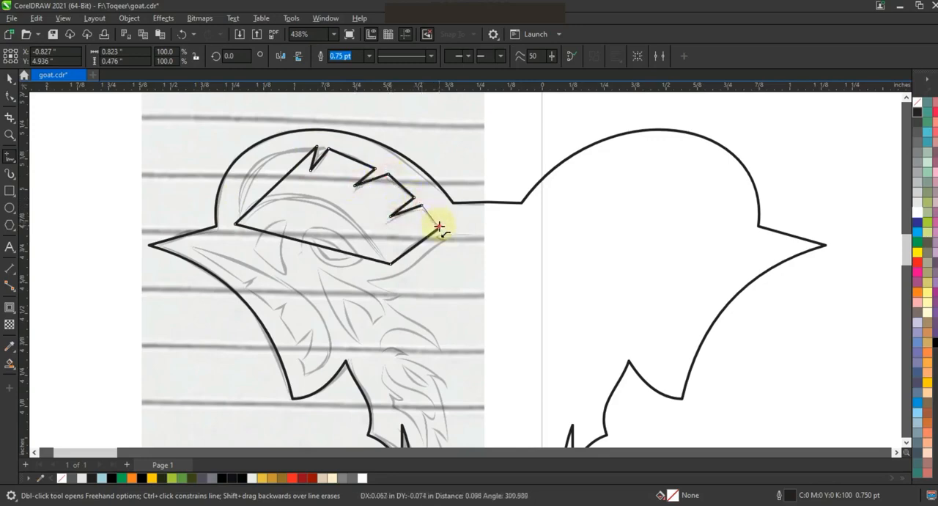
click(438, 228)
Convert the inner horn shape's segments to curves, bend them along the sketch, and fill the shape with golden yellow (#E2BF3F).
click(10, 96)
drag(127, 112, 504, 325)
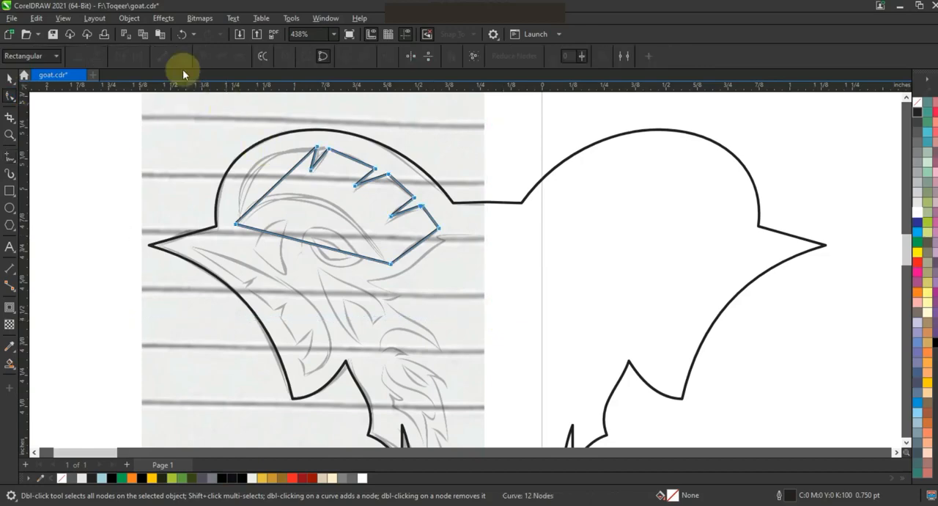
drag(272, 189, 252, 167)
drag(356, 157, 361, 165)
drag(400, 188, 432, 216)
drag(307, 240, 345, 182)
click(319, 159)
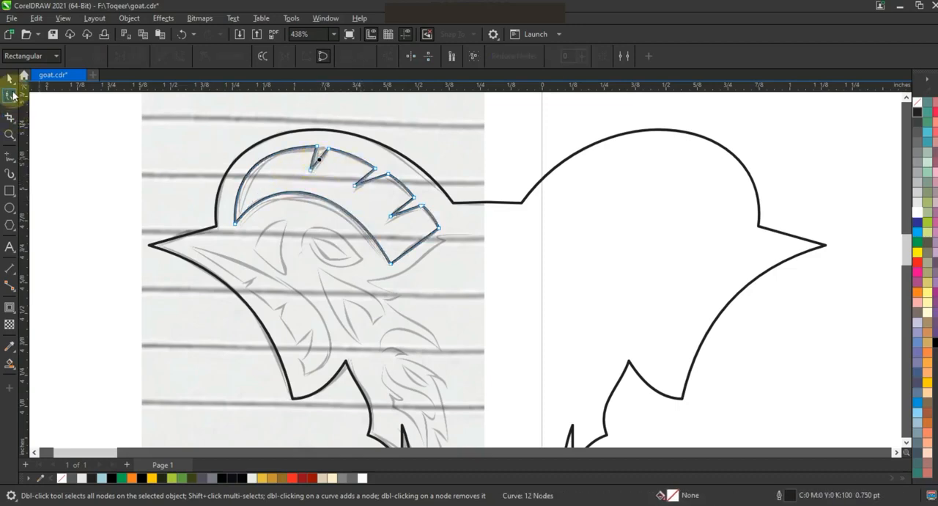
click(11, 78)
click(262, 479)
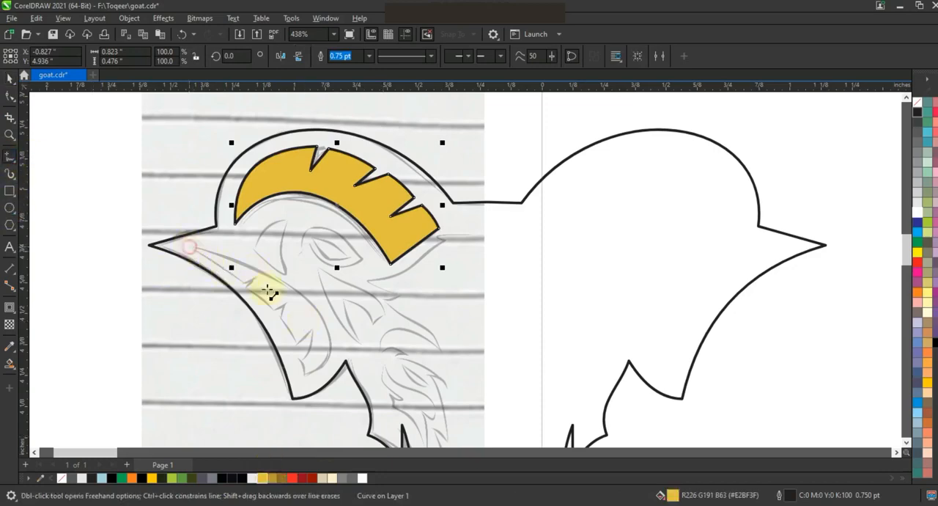
Trace the inner ear shape with its jagged lower edge as a closed straight-segment outline.
click(186, 243)
click(244, 286)
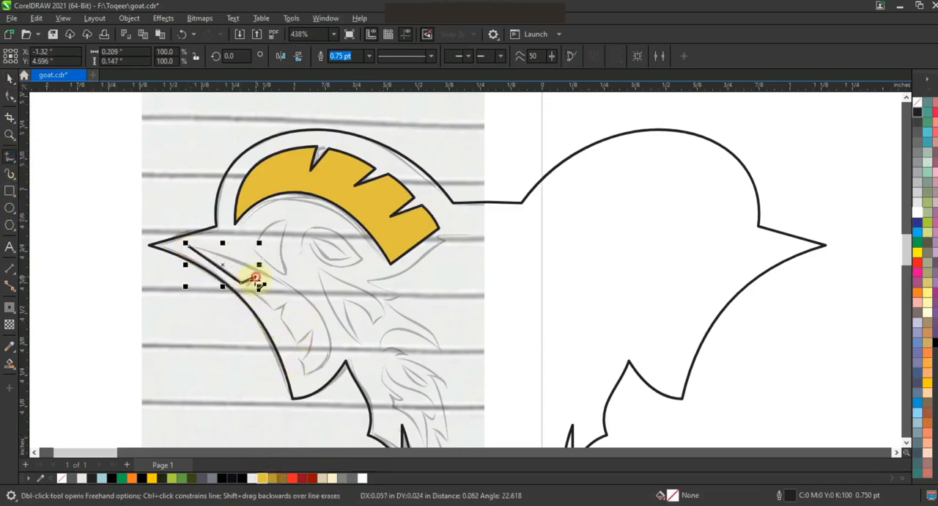
click(278, 308)
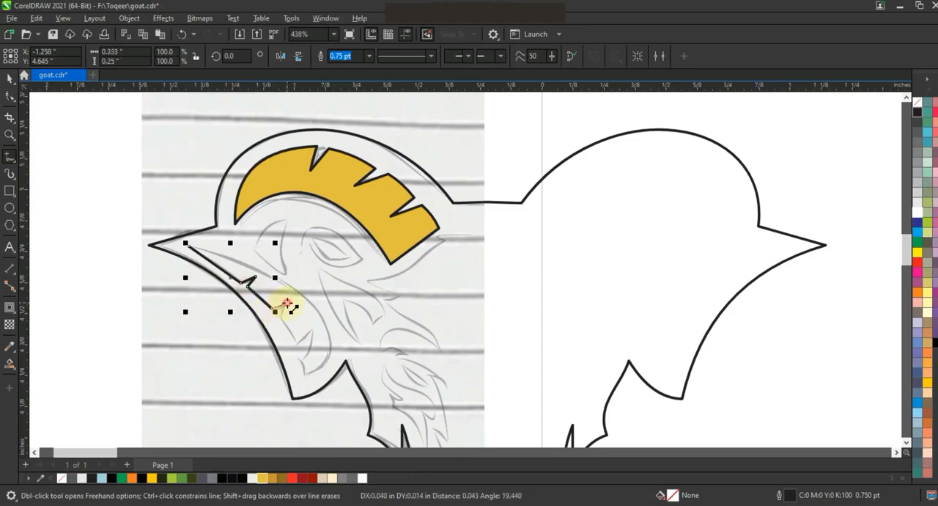
click(298, 346)
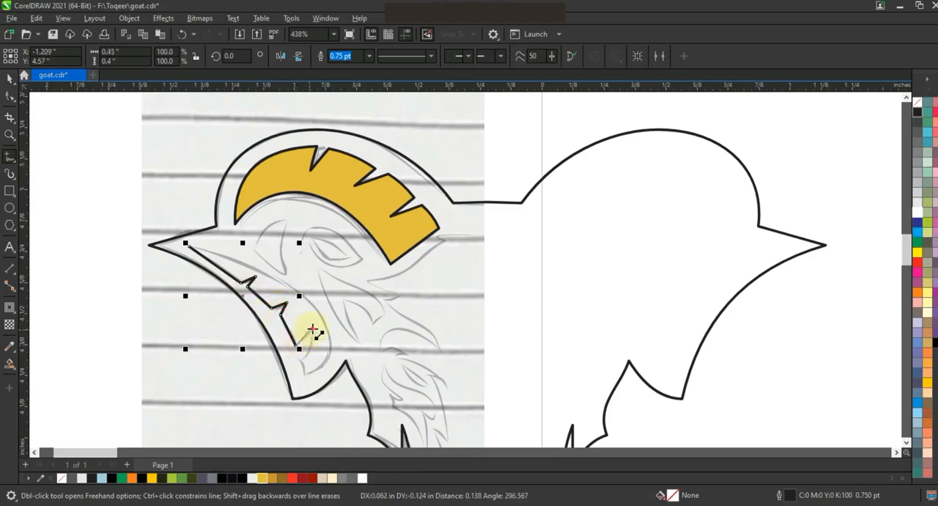
click(307, 376)
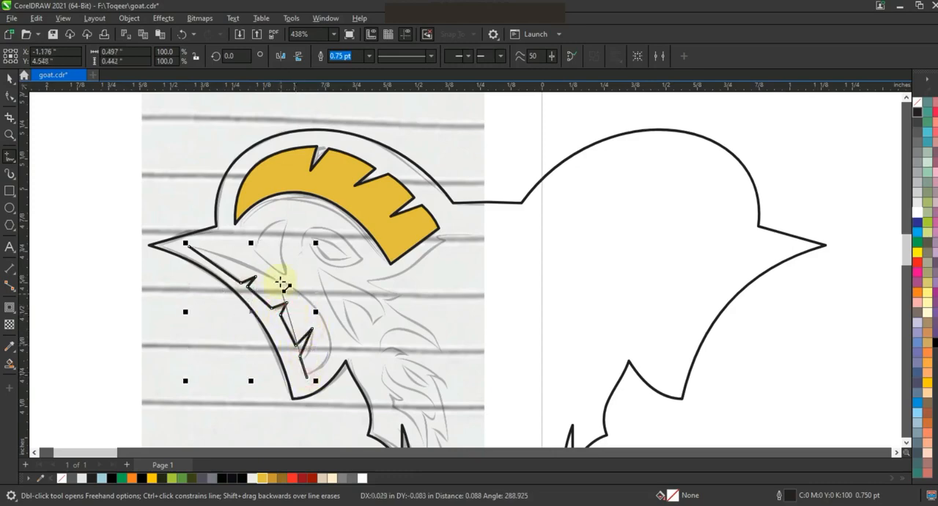
click(189, 246)
Convert the inner ear shape's segments to curves and bend them to follow the sketched ear.
click(10, 95)
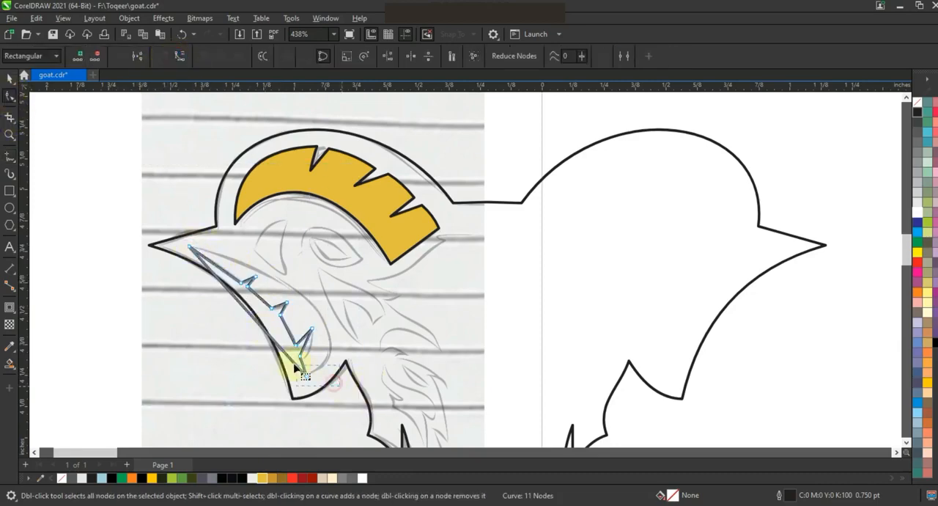
drag(269, 336, 363, 310)
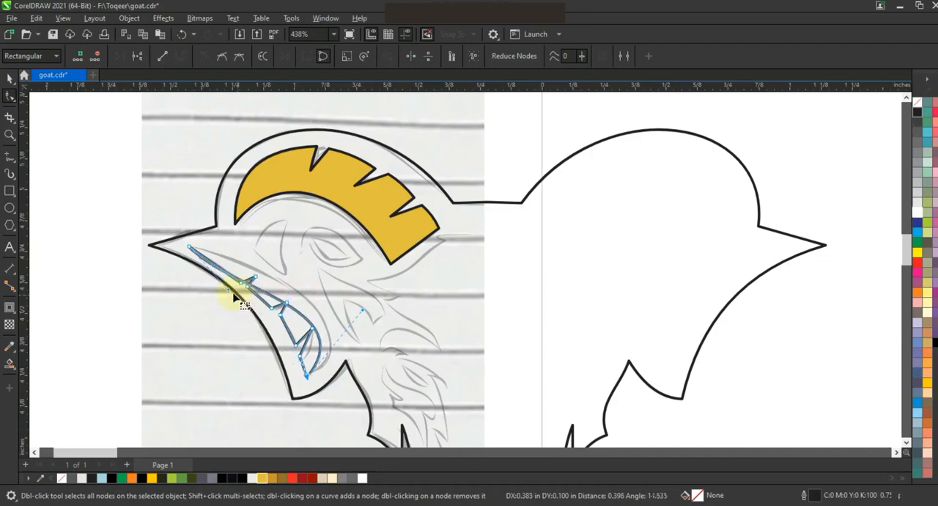
drag(229, 289, 258, 264)
drag(361, 313, 383, 332)
drag(303, 346, 283, 313)
click(10, 78)
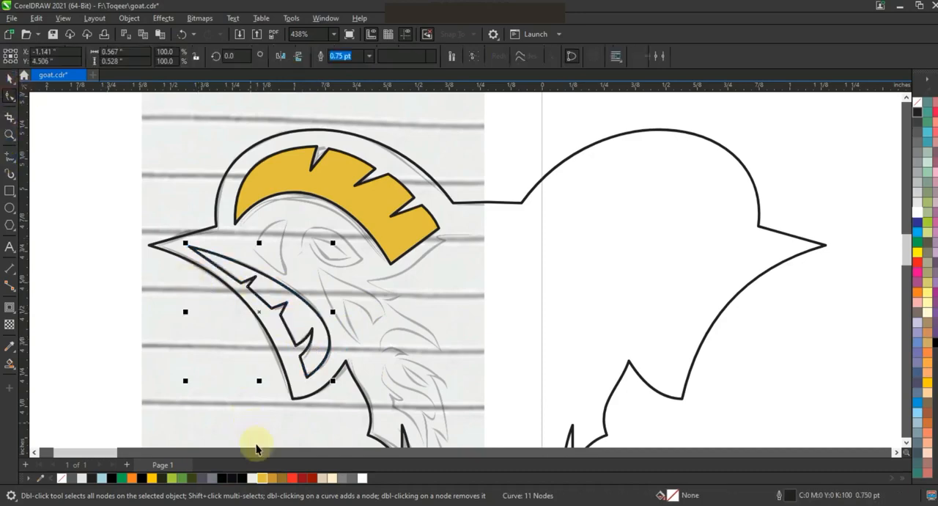
Fill the inner ear shape with golden yellow and the mirrored head outline with black.
click(261, 478)
click(502, 286)
scroll(511, 279, down, 1)
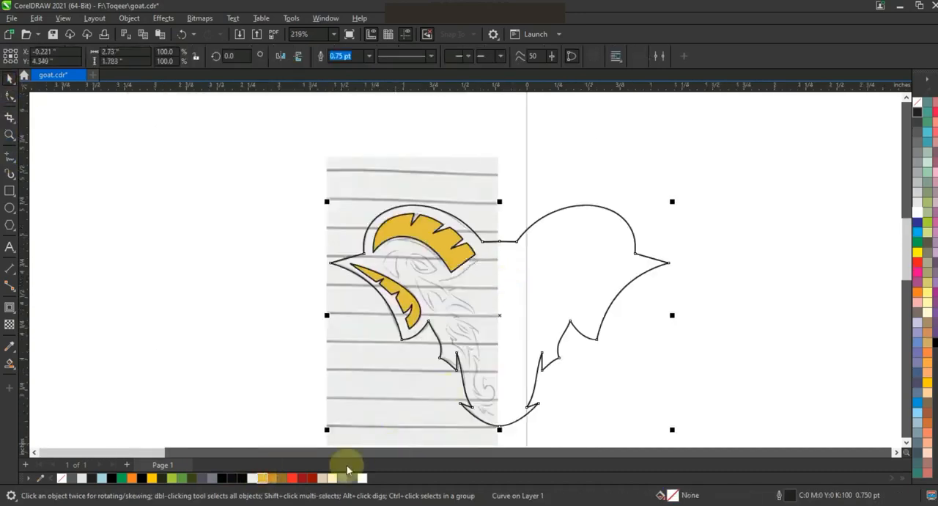
click(222, 478)
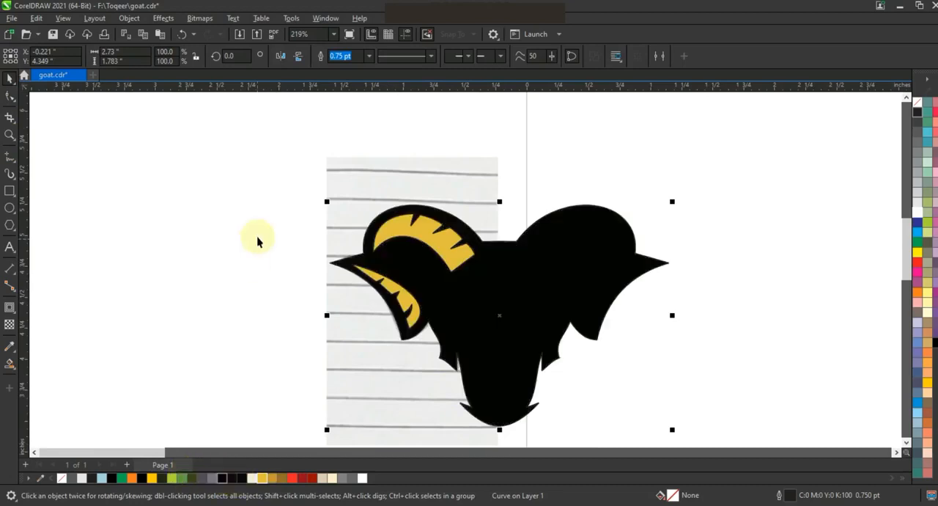
Select the filled head artwork and move it off the sketch to the empty area beside it.
click(257, 184)
scroll(274, 205, down, 1)
drag(271, 193, 499, 327)
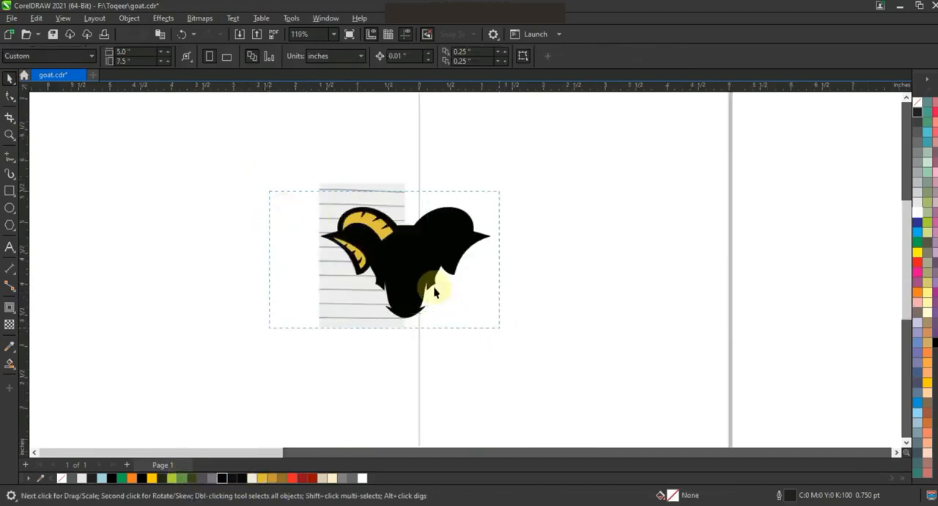
drag(470, 258, 510, 260)
Trace half of the face from forehead centre down past the brow to the nostril as a straight-segment line with 0.75 pt outline width.
drag(650, 376, 288, 146)
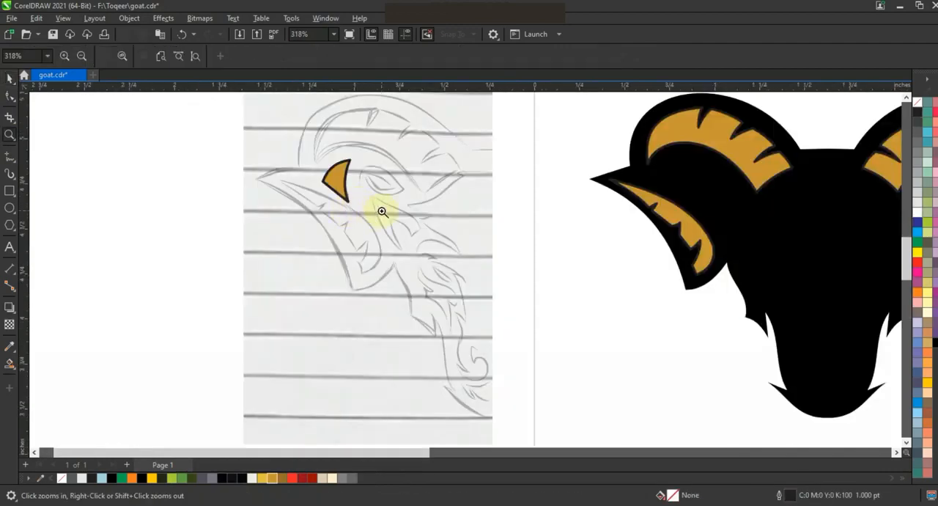
drag(621, 403, 627, 407)
click(9, 159)
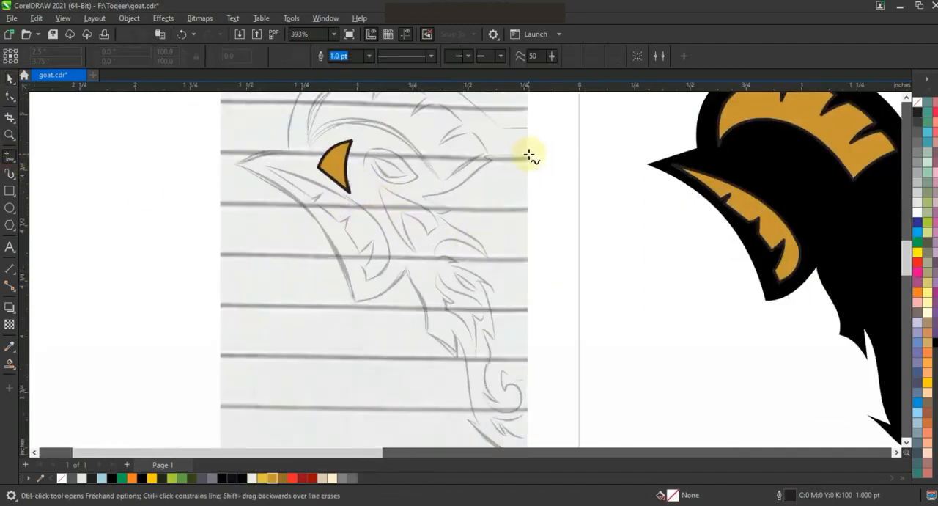
click(369, 56)
click(344, 87)
click(487, 154)
click(424, 197)
click(454, 206)
click(439, 212)
click(489, 258)
click(460, 261)
click(439, 265)
click(498, 288)
key(space)
click(480, 278)
click(494, 335)
click(481, 327)
click(499, 402)
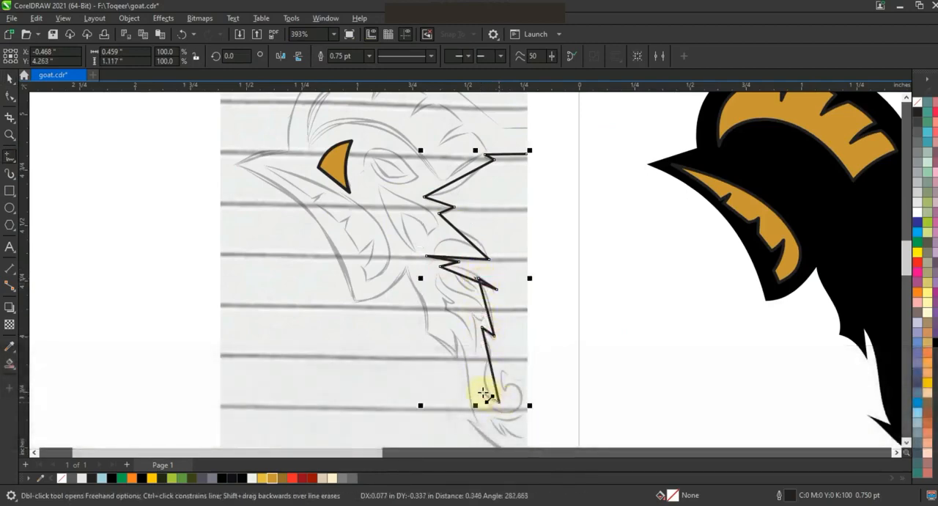
click(502, 370)
double_click(528, 380)
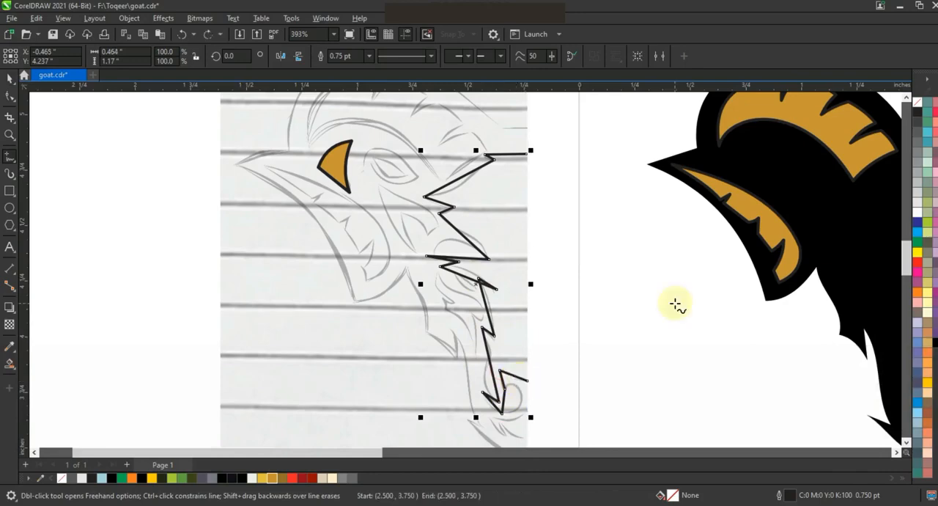
Convert the half-face line's segments to curves and bend the forehead, brow and muzzle segments along the sketch.
click(10, 96)
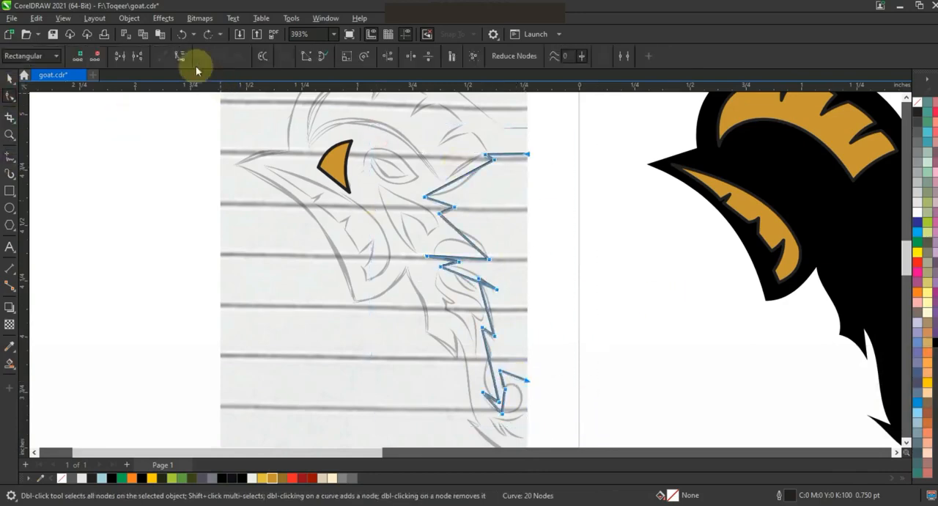
mouse_move(455, 196)
mouse_down()
mouse_move(464, 178)
mouse_move(440, 205)
mouse_up()
drag(492, 271, 459, 266)
click(10, 134)
click(372, 245)
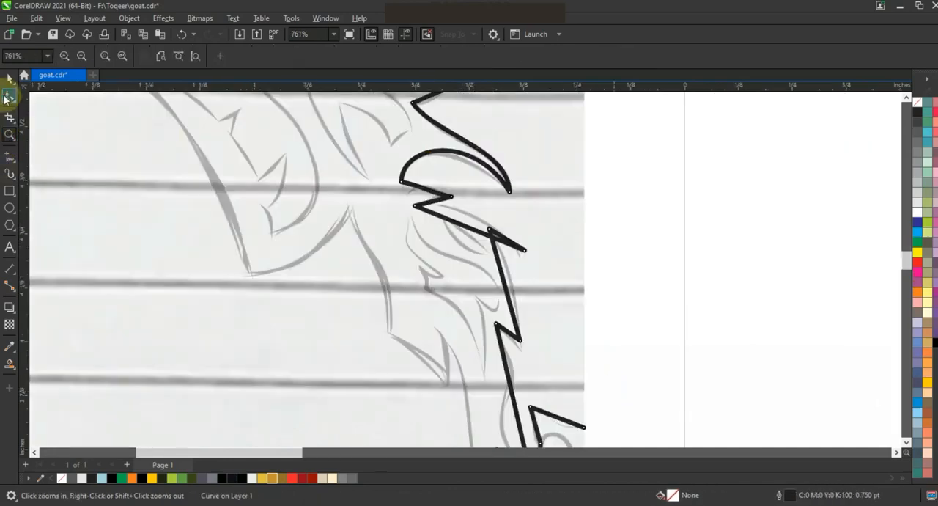
click(10, 96)
drag(427, 191, 470, 215)
drag(502, 275, 468, 344)
Bend the lower muzzle and nostril segments of the half-face line to follow the sketched nostril curl.
key(F3)
key(F2)
key(F3)
drag(386, 262, 410, 230)
drag(400, 280, 426, 289)
drag(410, 230, 422, 228)
drag(425, 290, 429, 289)
drag(374, 274, 372, 273)
click(416, 215)
drag(409, 228, 403, 233)
drag(399, 228, 397, 229)
drag(389, 235, 387, 236)
key(space)
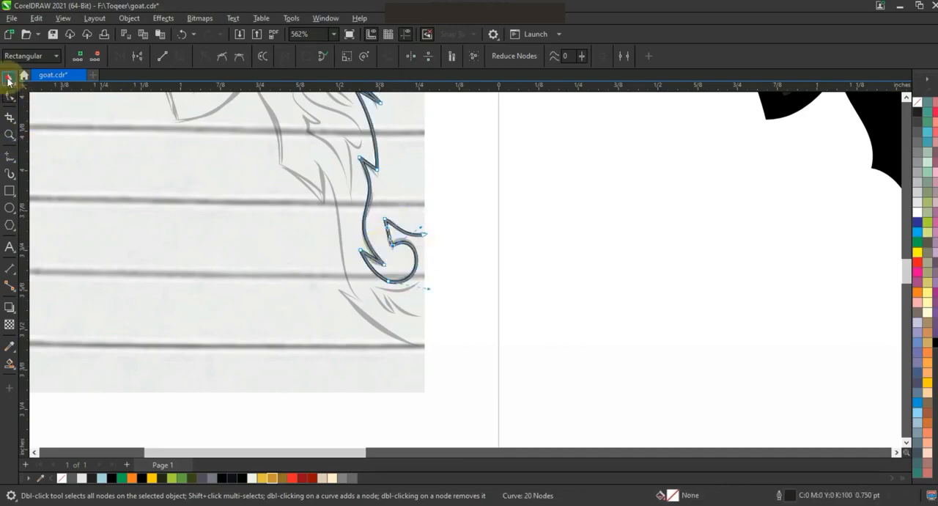
Mirror a copy of the half-face line horizontally, combine both halves and join their end nodes into one closed shape.
key(shift+F2)
key(F3)
drag(371, 290, 487, 302)
right_click(487, 302)
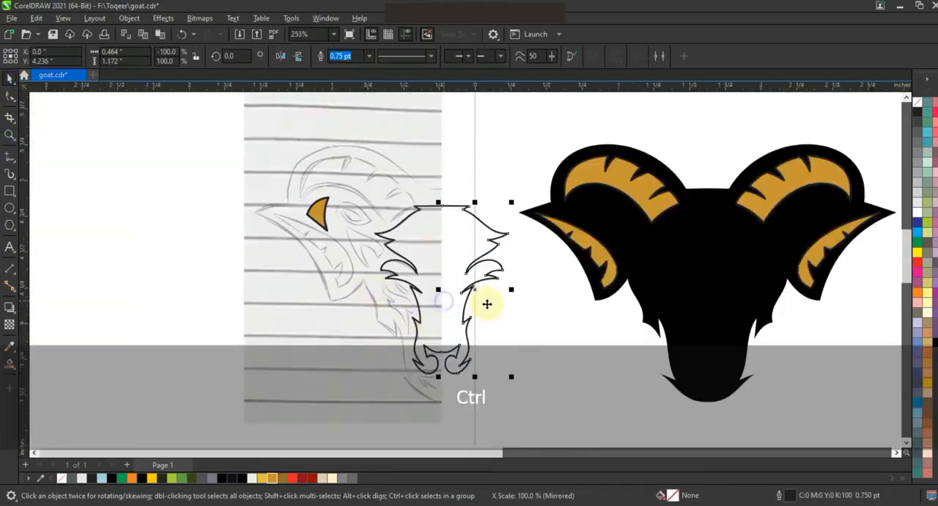
shift+click(418, 209)
click(324, 55)
click(9, 96)
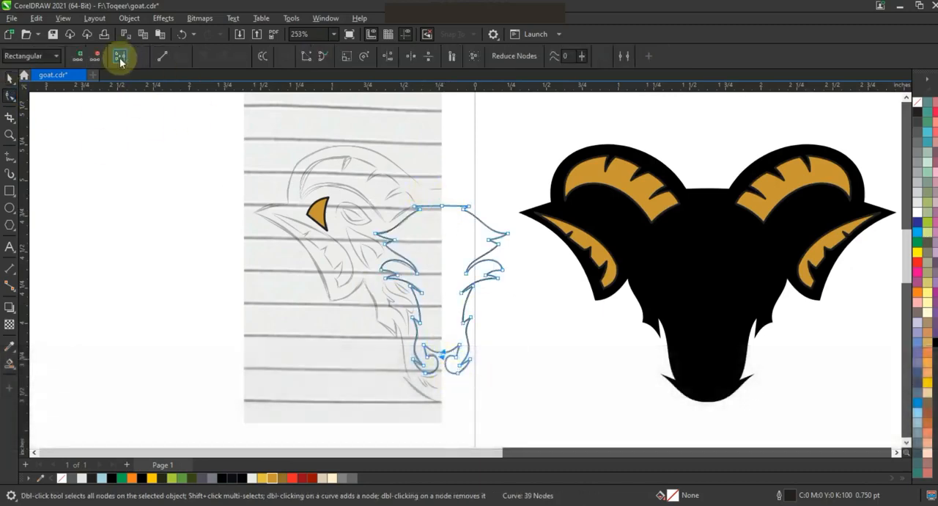
click(9, 77)
Fill the face shape with grey and place it centred on the black head without an outline.
click(341, 479)
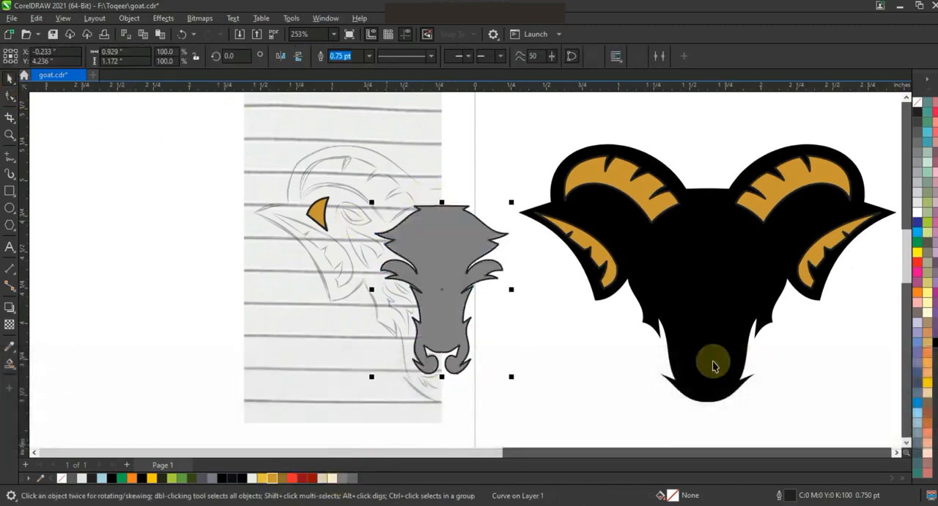
shift+click(655, 362)
key(c)
shift+click(655, 357)
right_click(918, 106)
click(888, 116)
click(764, 116)
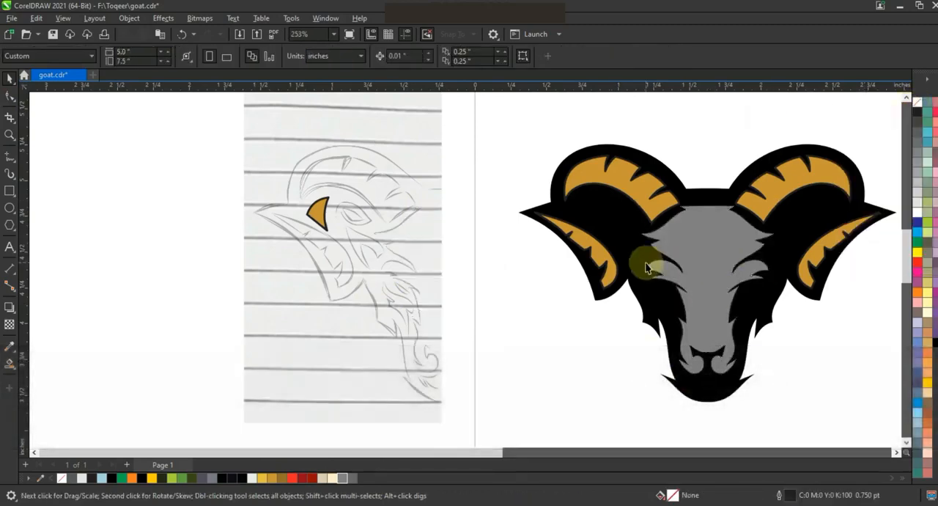
Trace the jagged cheek shape below the sketched eye as a closed straight-segment outline.
click(9, 134)
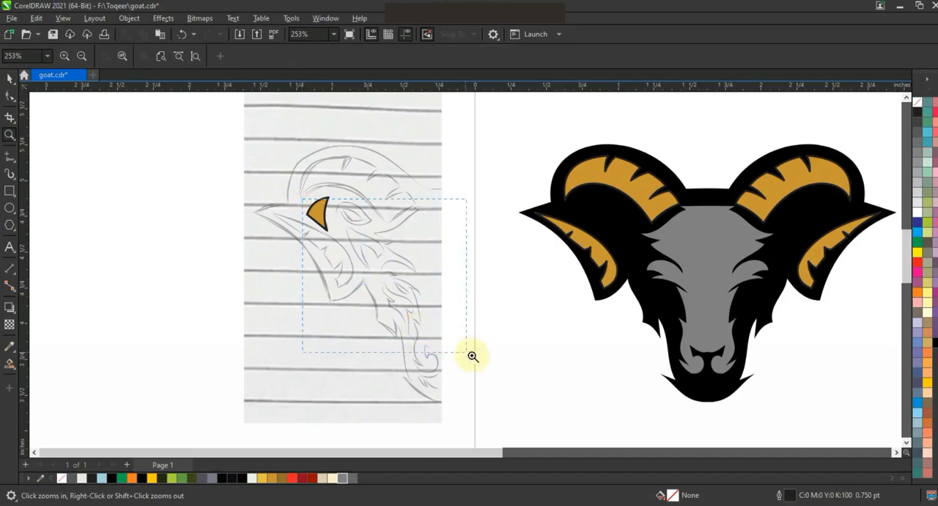
drag(487, 362, 486, 360)
click(573, 397)
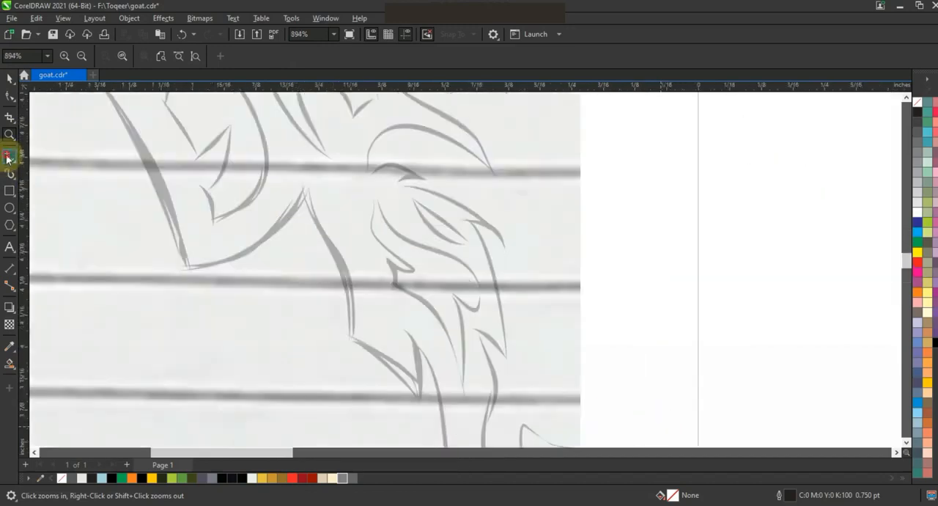
click(9, 155)
click(483, 291)
click(465, 396)
click(395, 286)
click(388, 258)
click(415, 273)
click(371, 190)
Convert the cheek shape's segments to curves, bend them along the sketch, and fill the shape with grey.
click(9, 96)
mouse_move(451, 261)
mouse_down()
mouse_move(465, 246)
mouse_move(463, 254)
mouse_up()
drag(389, 258, 389, 259)
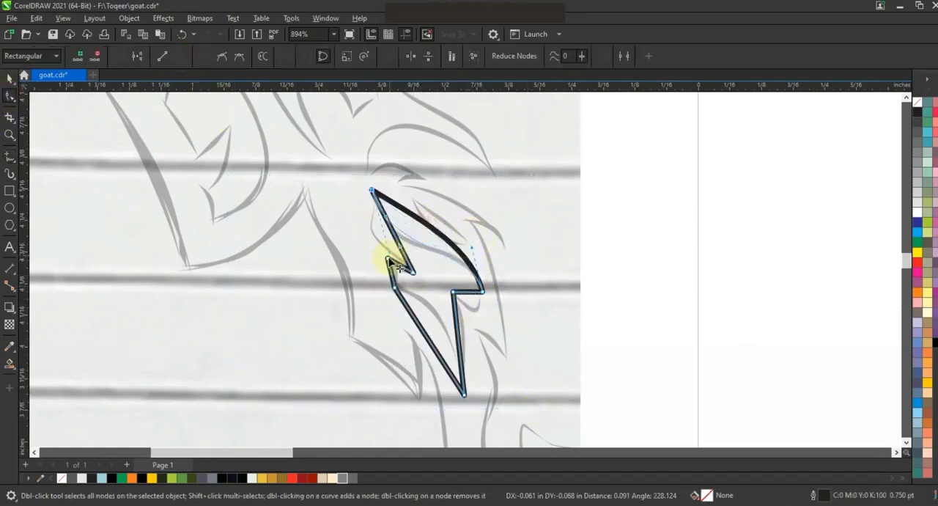
drag(469, 292, 473, 302)
drag(409, 281, 428, 263)
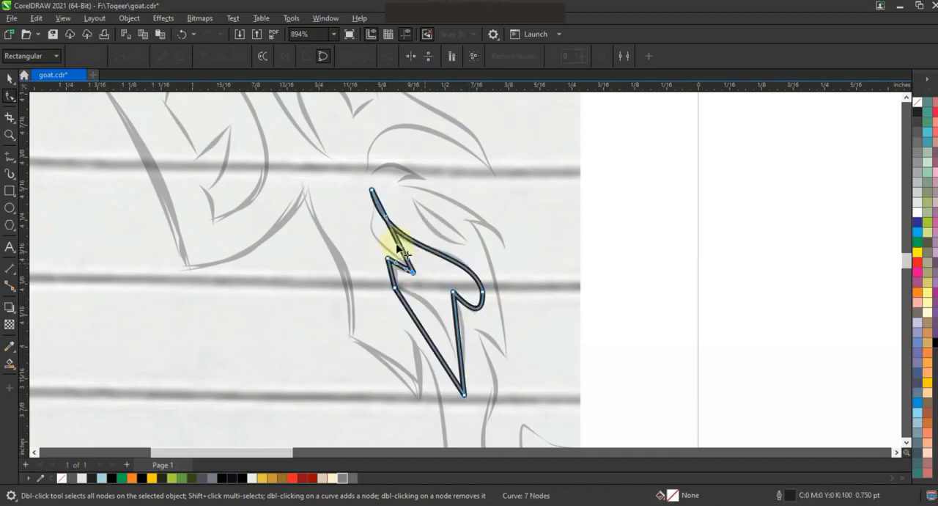
drag(366, 238, 361, 243)
drag(417, 323, 464, 325)
click(10, 79)
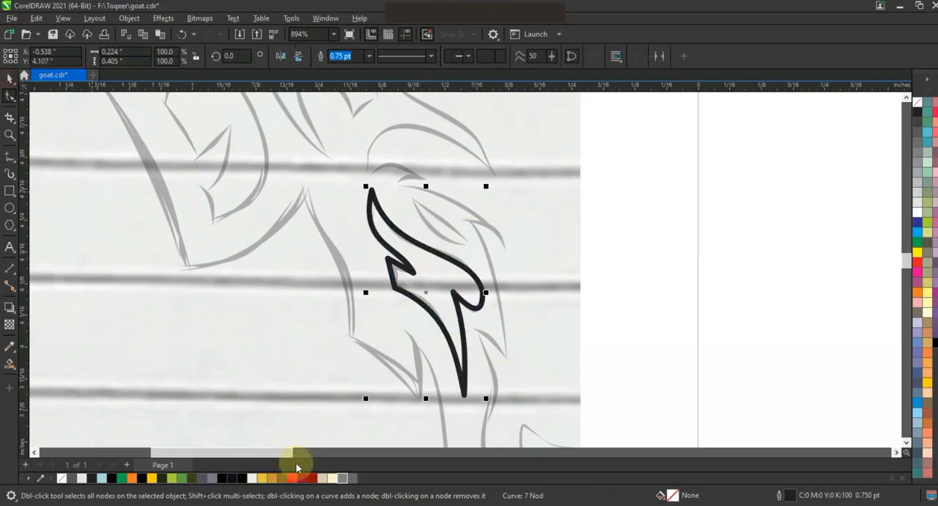
click(343, 479)
Trace the notched five-node shape above the cheek as a closed outline and bend its segments to follow the sketch.
key(F3)
key(F5)
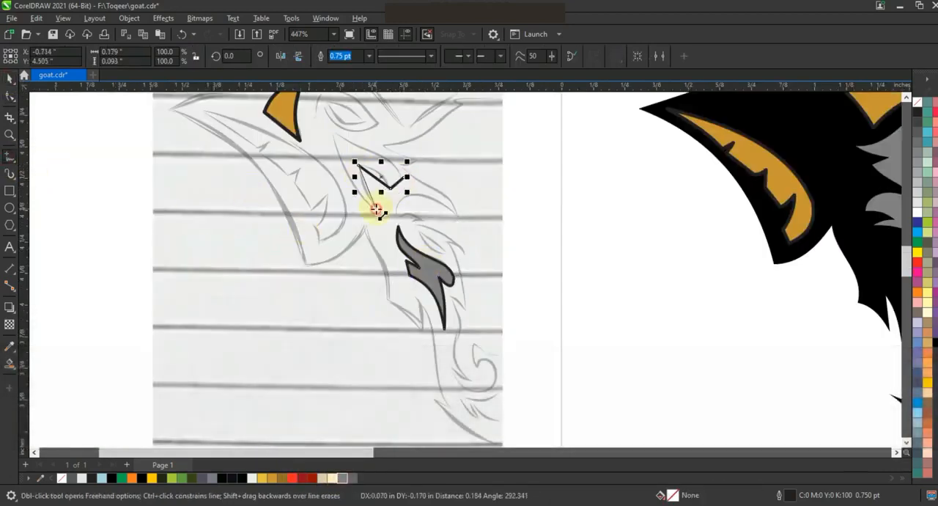
key(F10)
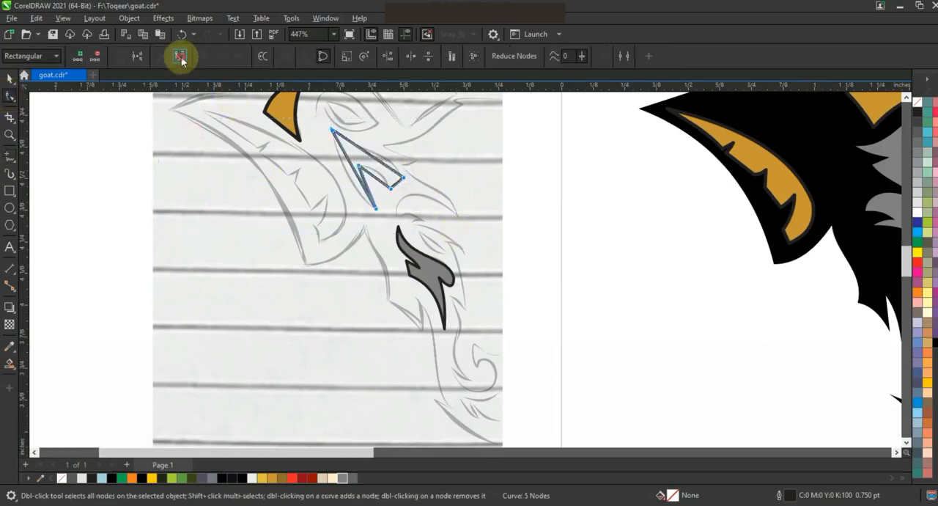
click(346, 172)
drag(415, 180, 352, 149)
drag(381, 181, 366, 186)
Trace the small eye as a closed curved shape and fill it with golden yellow.
click(6, 156)
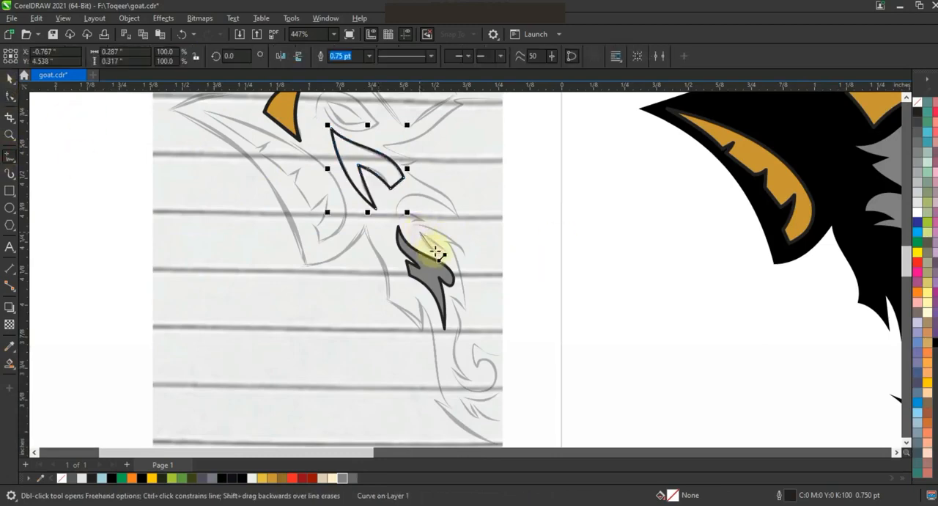
key(F10)
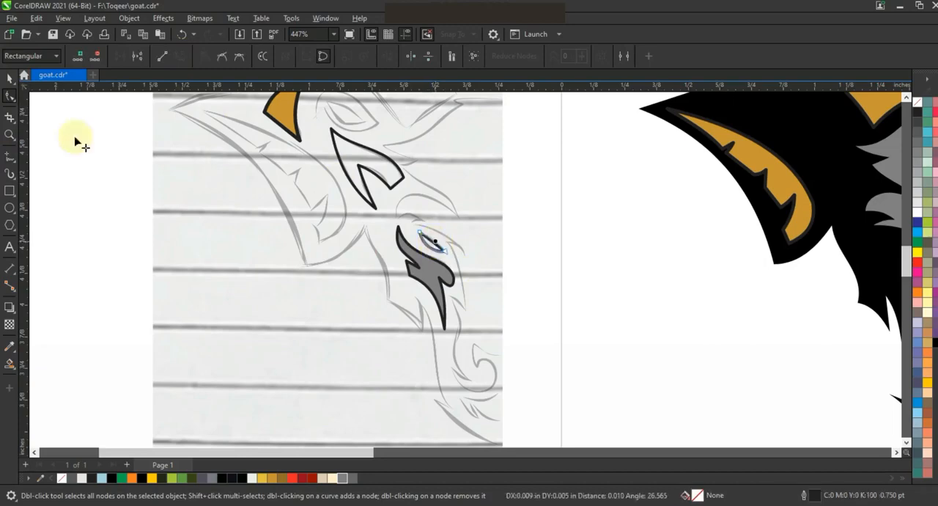
key(space)
click(264, 479)
Fill the notched shape with grey and move the four small traced shapes onto the matching side of the black head.
click(364, 178)
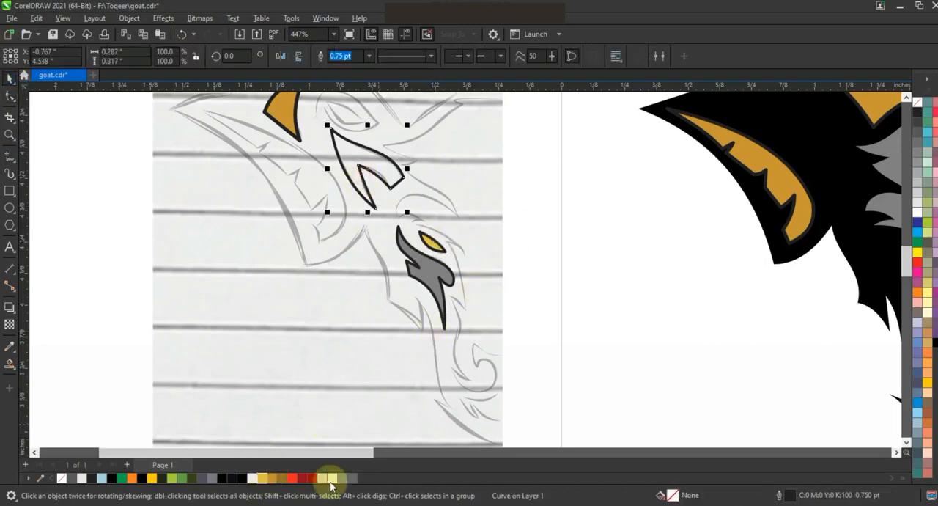
key(F3)
key(Escape)
drag(444, 318, 635, 262)
shift+click(398, 217)
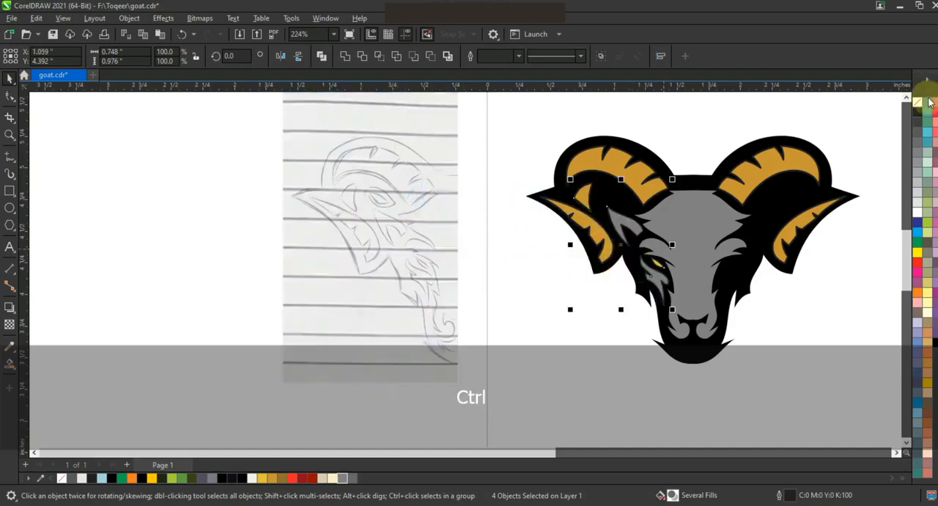
Remove the outlines from the four small face shapes and group them.
right_click(917, 102)
click(909, 107)
key(ctrl+g)
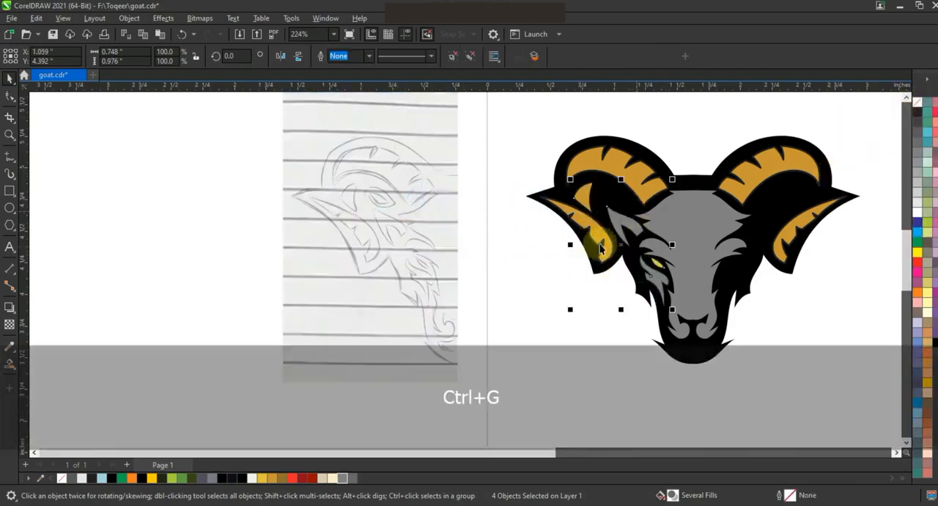
Place a mirrored copy of the grouped eye and cheek shapes on the head's other side, centre the pair, and save the drawing.
drag(569, 245, 783, 196)
key(ctrl+z)
drag(681, 262, 727, 262)
shift+click(649, 272)
shift+click(711, 310)
key(c)
click(775, 324)
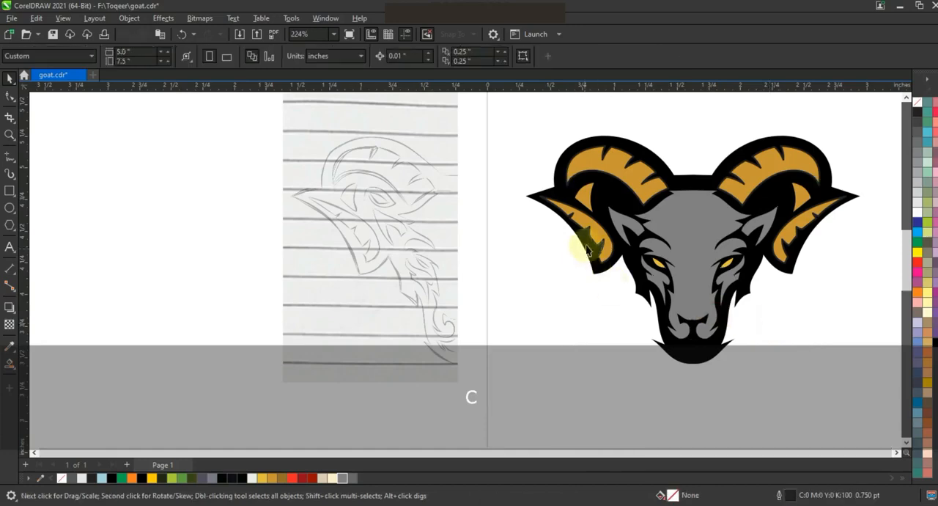
scroll(584, 250, down, 1)
key(ctrl+s)
Trace half of the notched chin shape as an open line and bend its segments into curves following the sketch.
click(6, 136)
mouse_move(482, 272)
mouse_down()
mouse_move(528, 294)
mouse_move(678, 311)
mouse_up()
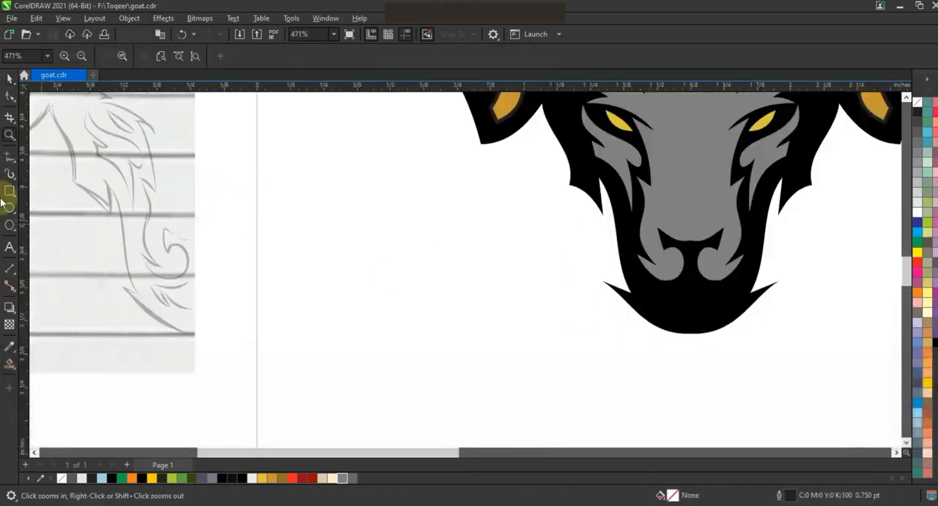
click(10, 155)
double_click(167, 306)
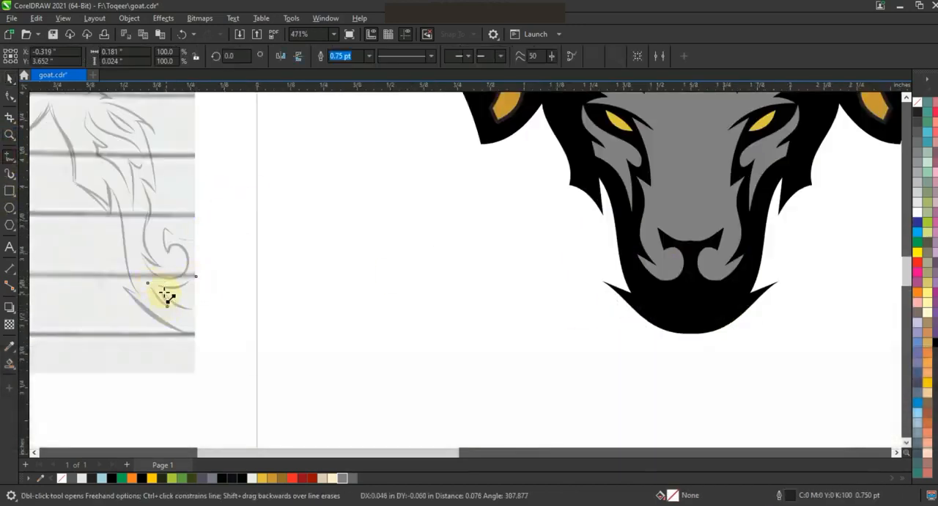
click(10, 95)
key(shift+F2)
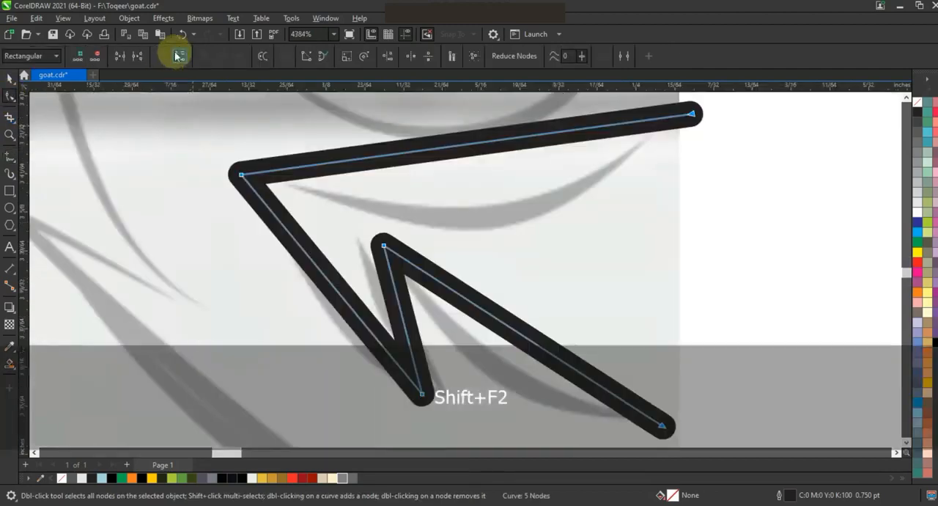
key(F3)
drag(430, 174, 436, 278)
drag(356, 242, 355, 247)
Mirror a copy of the half chin line horizontally, combine the halves and join their end nodes into a closed shape.
click(10, 79)
drag(303, 227, 536, 246)
shift+click(488, 184)
click(320, 57)
key(F10)
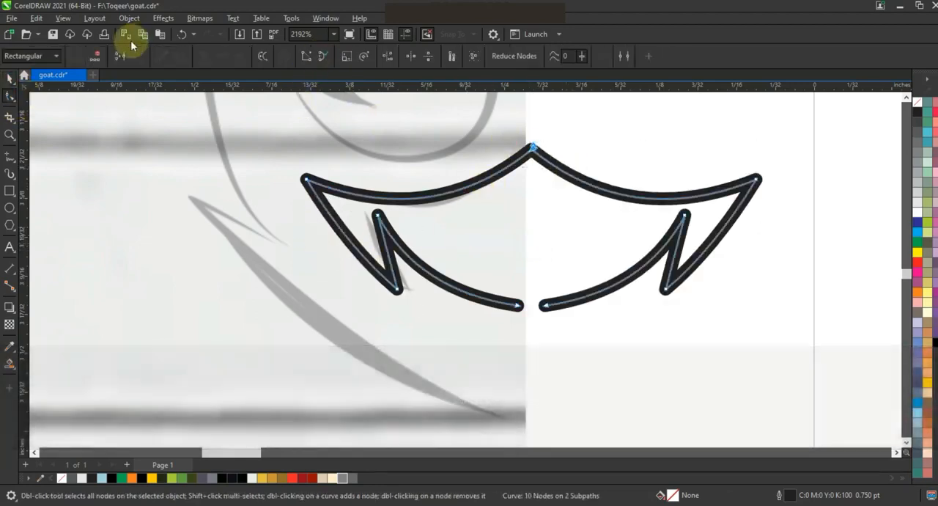
key(space)
Place the chin shape centred below the nose on the black head, with a grey fill and no outline.
key(F3)
key(F3)
key(F3)
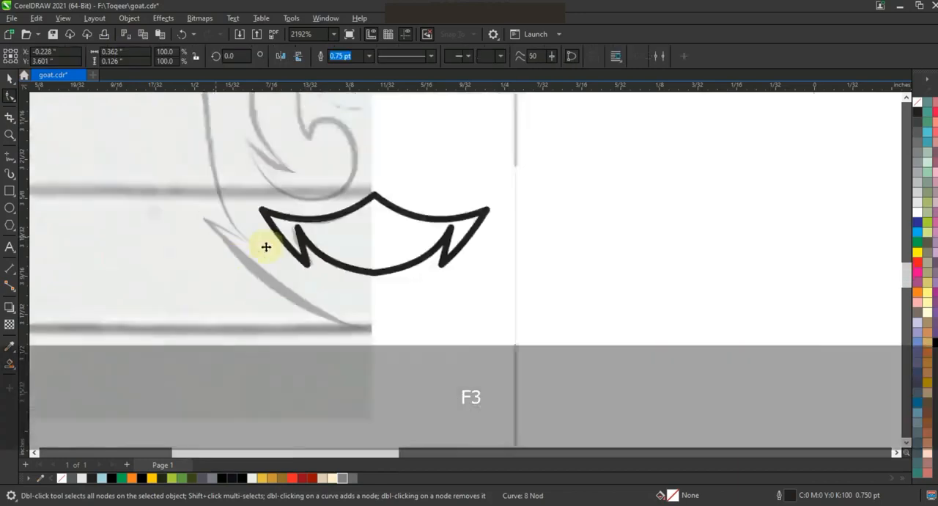
key(c)
click(557, 295)
click(577, 247)
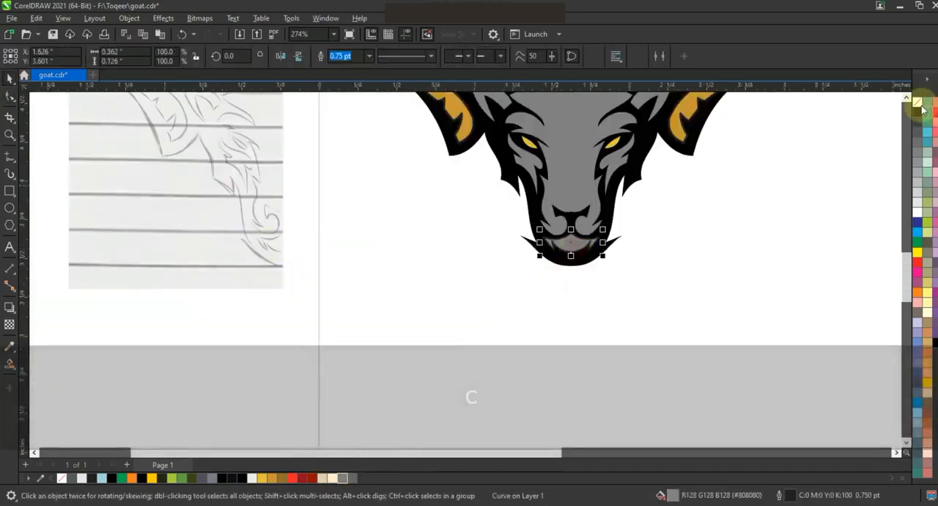
right_click(917, 102)
click(904, 114)
Remove the outlines from the entire goat head and save the drawing.
click(579, 196)
key(F3)
key(Escape)
drag(707, 304, 485, 131)
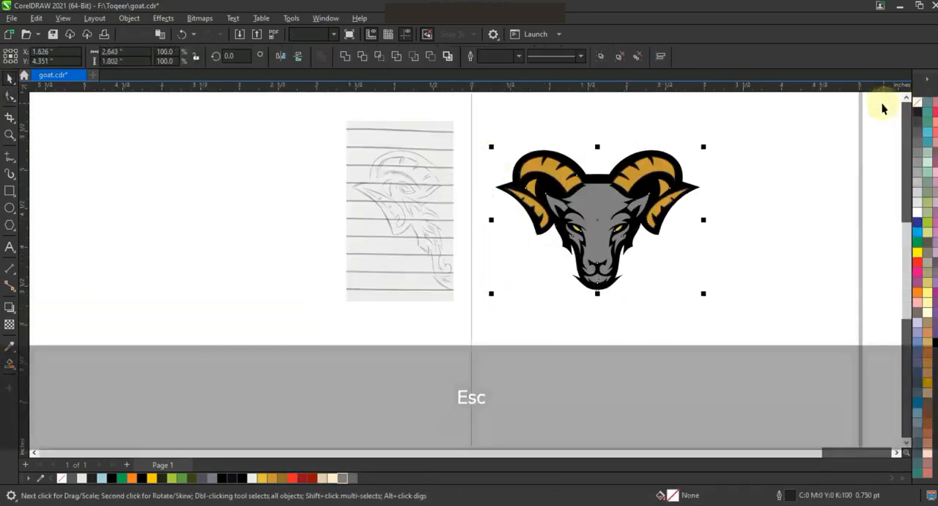
right_click(917, 103)
click(891, 108)
key(ctrl+s)
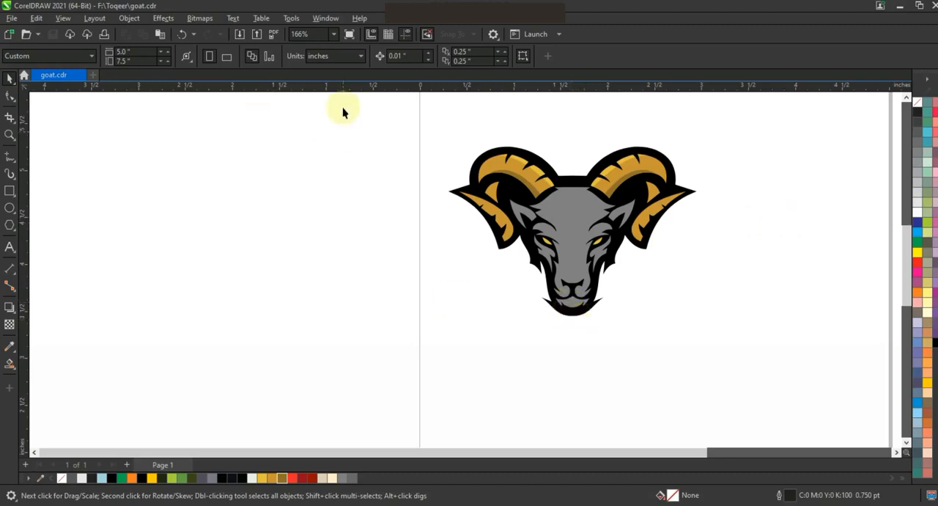
Draw a straight diagonal line across the small golden piece inside the left horn.
click(469, 202)
key(shift+F2)
key(Escape)
click(10, 156)
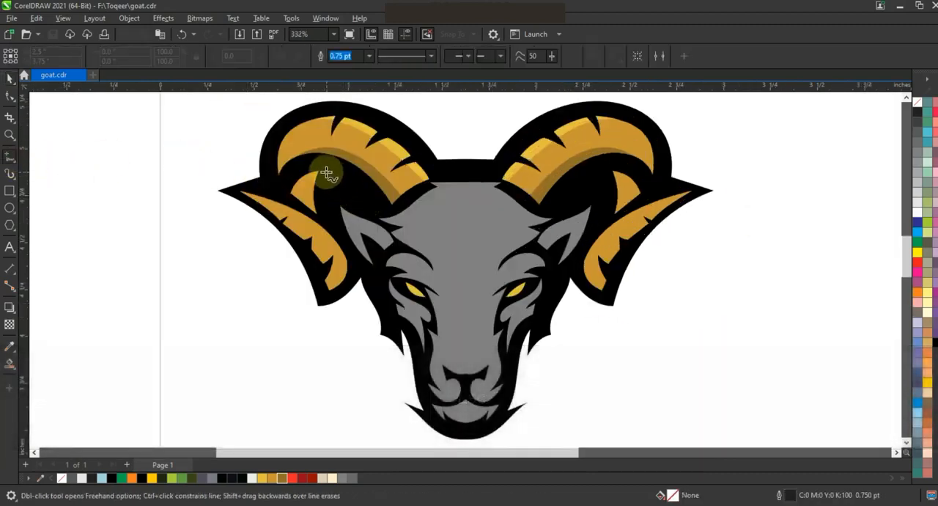
click(323, 168)
click(298, 201)
Convert the diagonal line to a curve and bend it along the small golden piece's outer edge.
key(shift+F2)
key(F3)
key(F3)
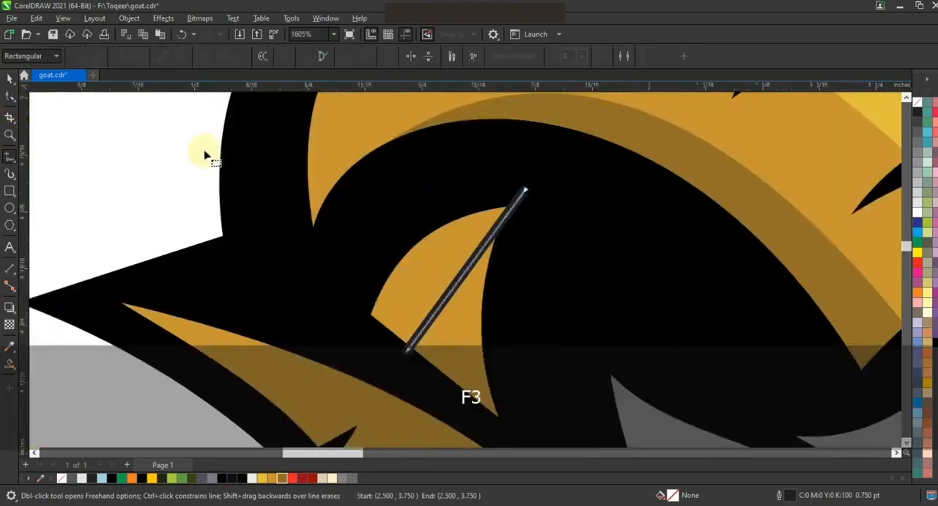
double_click(10, 97)
click(180, 55)
drag(326, 216, 313, 203)
drag(358, 170, 366, 173)
Create a dark gold shadow shape on the inner side of the curved line and delete the guide line.
click(9, 362)
click(324, 261)
click(9, 79)
click(273, 478)
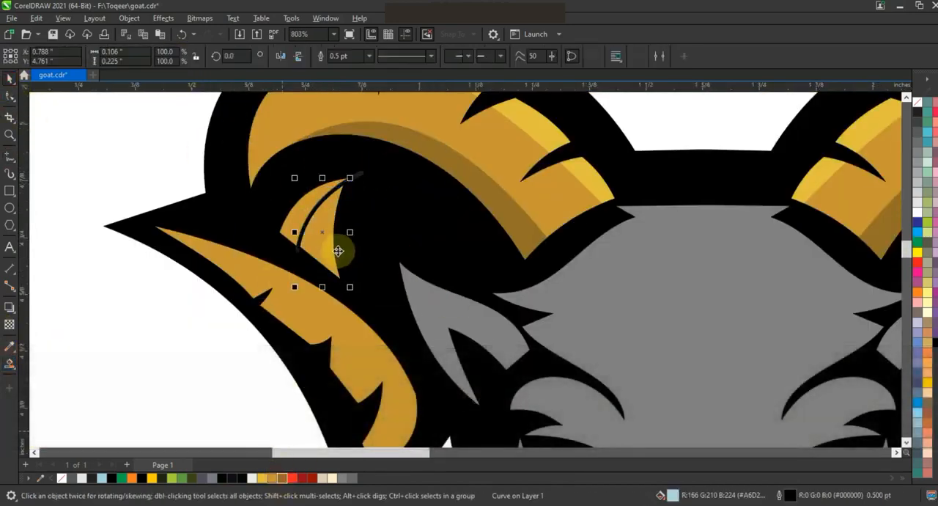
click(281, 478)
click(301, 256)
click(297, 249)
key(Delete)
Mirror a copy of the dark gold shadow onto the matching small piece inside the right horn.
click(314, 241)
drag(297, 236, 731, 233)
key(ctrl+z)
click(314, 244)
key(F3)
drag(184, 185, 799, 270)
click(819, 134)
key(F3)
key(ctrl+a)
key(shift+F2)
key(Escape)
Draw a line lengthwise across the left horn's lower golden tip and bend it into a curve.
click(230, 182)
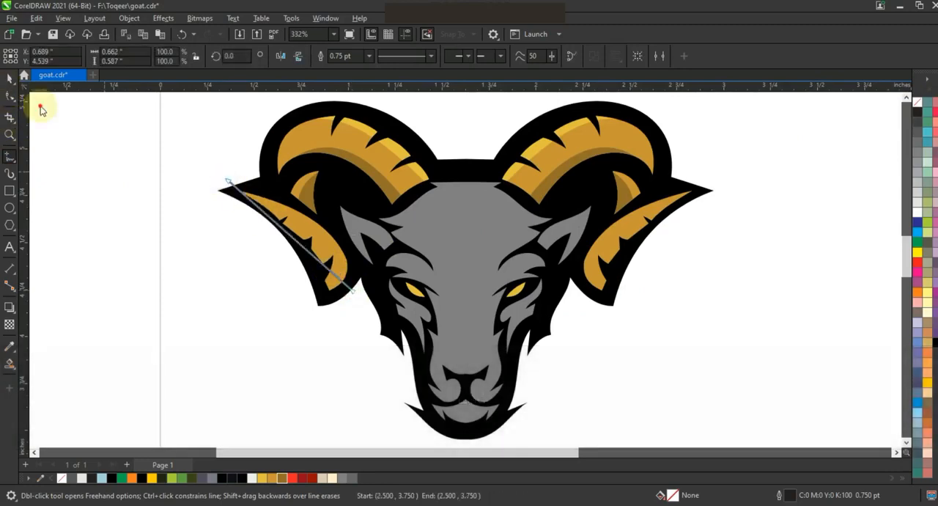
click(9, 96)
key(ctrl+z)
click(180, 56)
drag(295, 240, 305, 226)
Create a highlight shape above the curved line on the left lower horn tip, filled light gold (#E2BF3F).
click(11, 362)
click(326, 237)
click(10, 79)
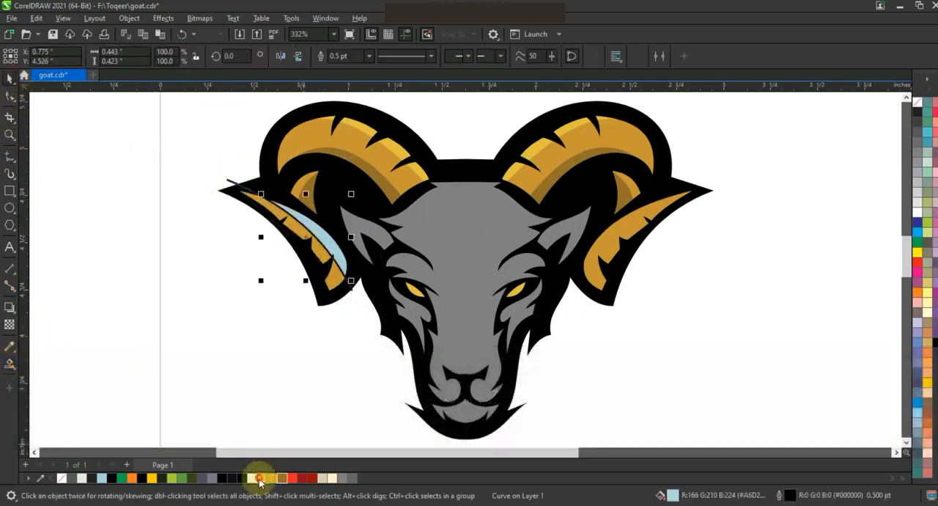
Mirror a copy of the light gold highlight onto the right lower horn tip and delete the guide line.
drag(263, 238, 616, 247)
shift+click(332, 242)
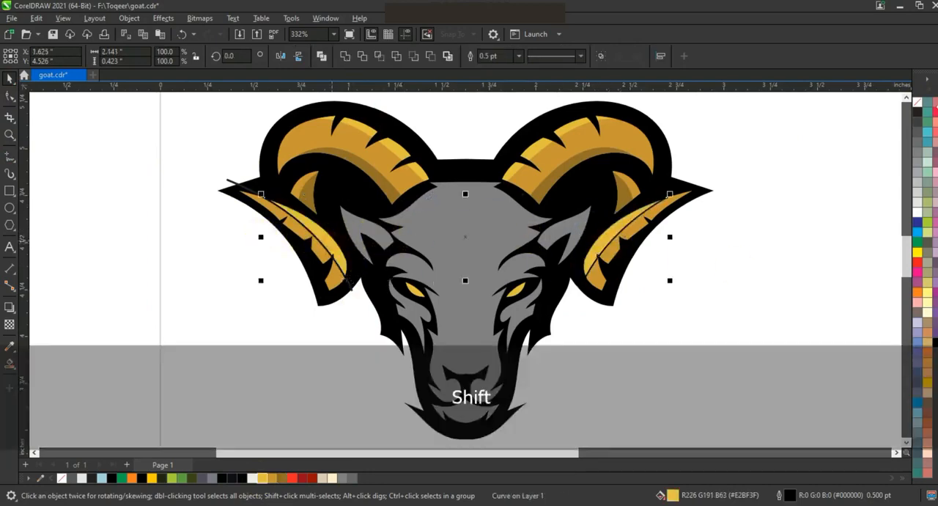
key(Delete)
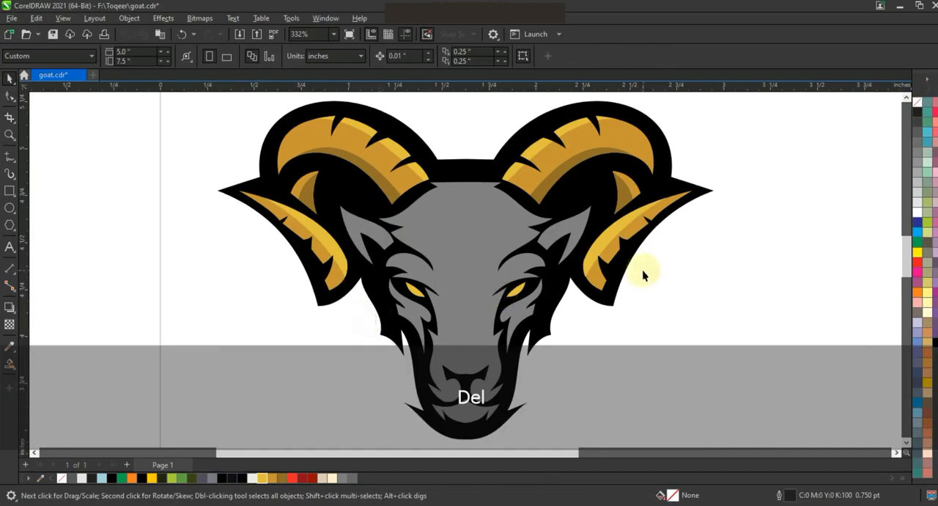
Trace an open shading line down the left half of the face, from forehead past ear, brow and eye to the muzzle.
scroll(645, 266, down, 2)
key(Escape)
click(10, 134)
drag(447, 168, 692, 382)
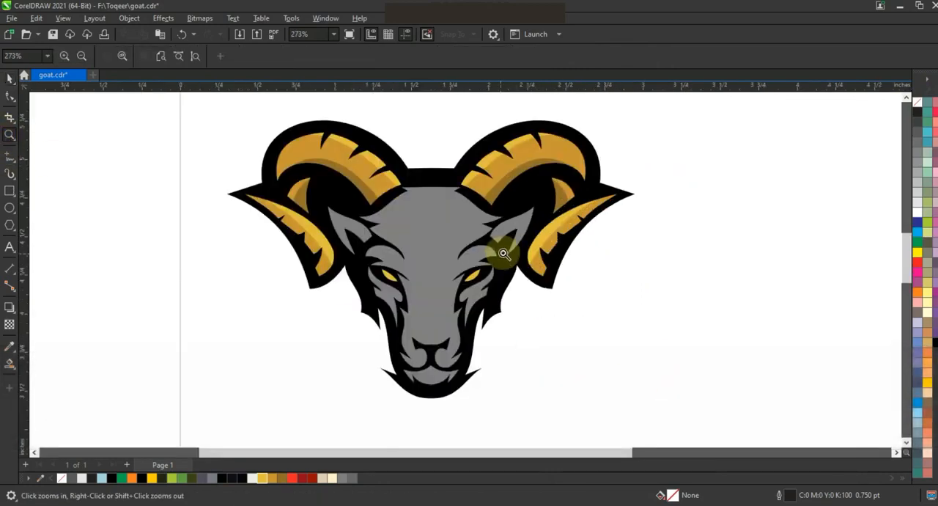
click(10, 157)
click(433, 181)
double_click(410, 188)
double_click(419, 191)
double_click(358, 220)
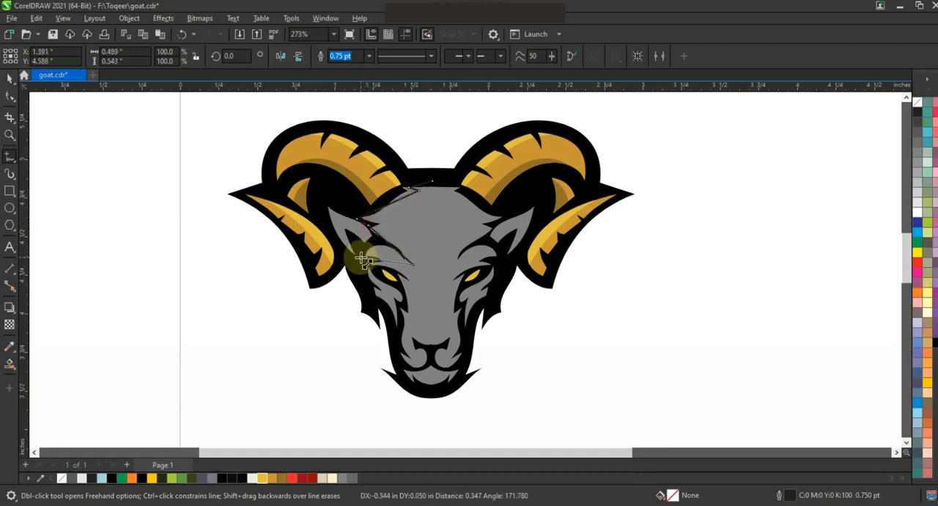
double_click(364, 258)
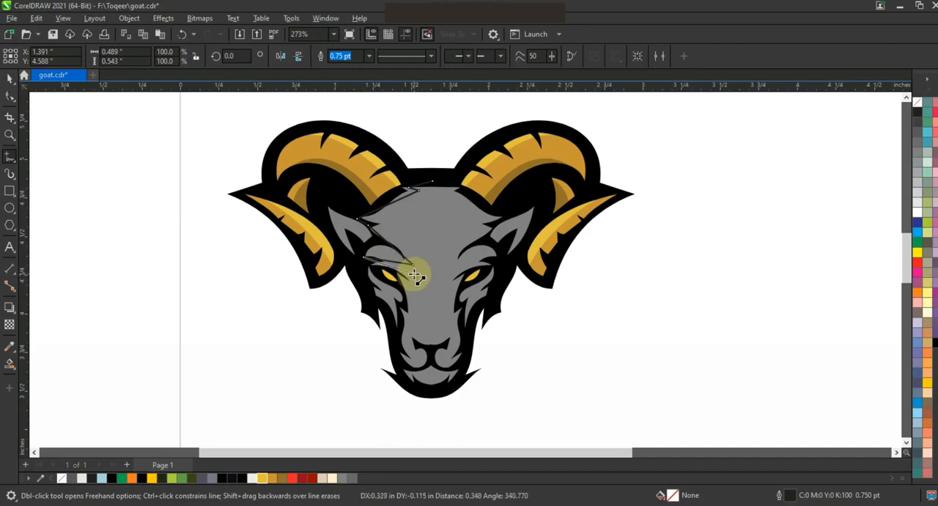
double_click(411, 273)
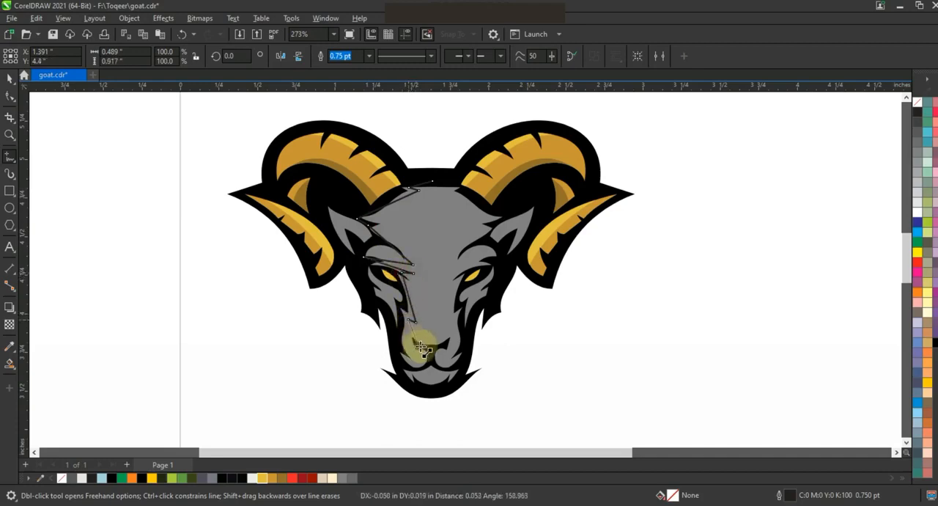
double_click(424, 346)
click(398, 371)
Convert the face shading line's segments to curves and bend them along the forehead, brow and muzzle contours.
key(F10)
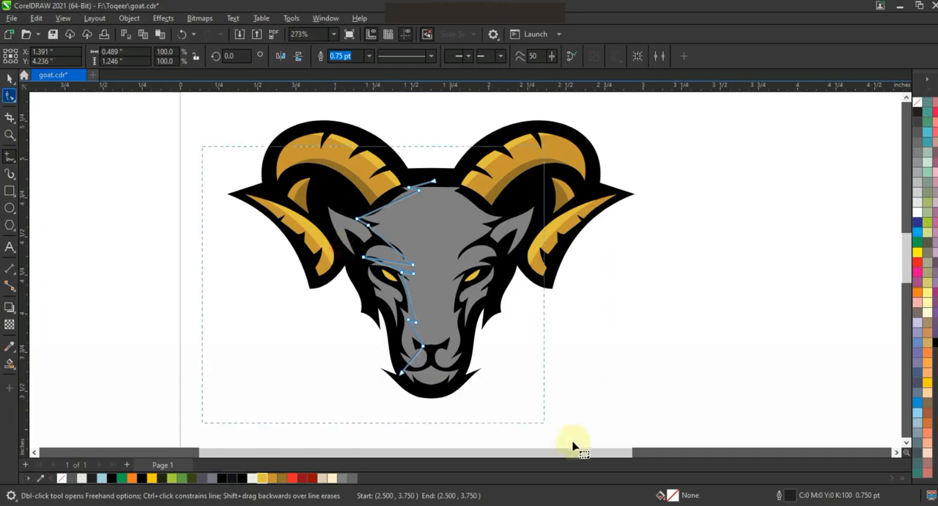
key(shift+F2)
key(F3)
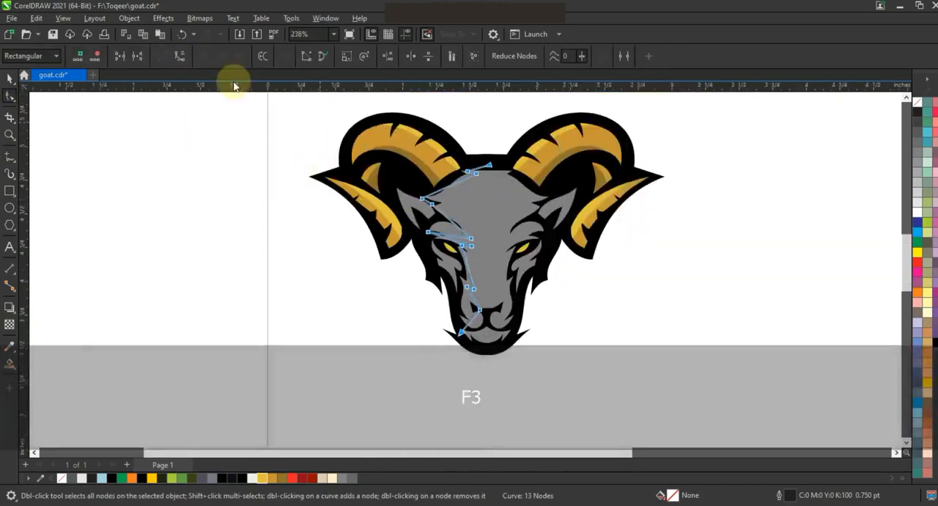
key(Escape)
click(460, 182)
drag(440, 190, 457, 175)
click(10, 135)
drag(249, 151, 575, 313)
click(10, 95)
drag(566, 274, 569, 269)
drag(532, 308, 535, 302)
drag(565, 362, 564, 328)
key(F3)
Create shading shapes along the left forehead, brow and muzzle from the line, filled darker grey (#676769).
click(9, 363)
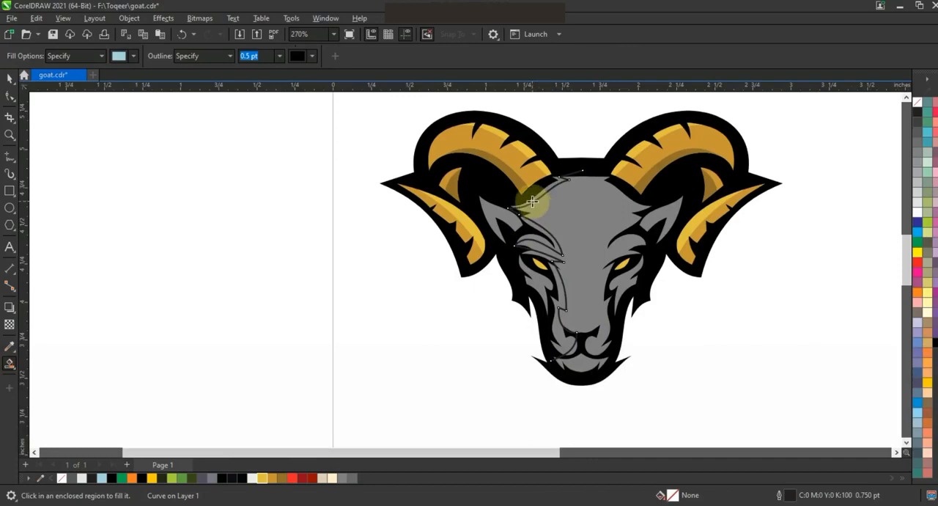
click(566, 280)
key(space)
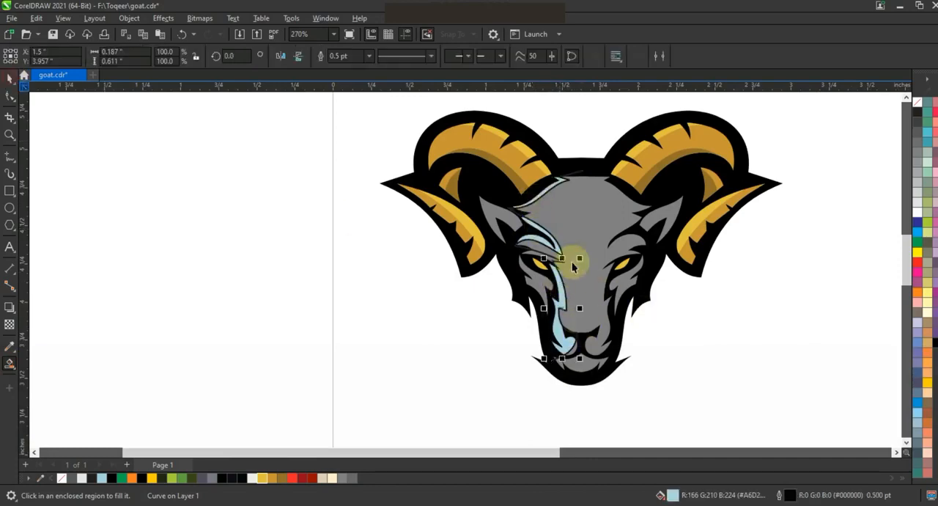
key(shift)
shift+click(599, 196)
click(354, 479)
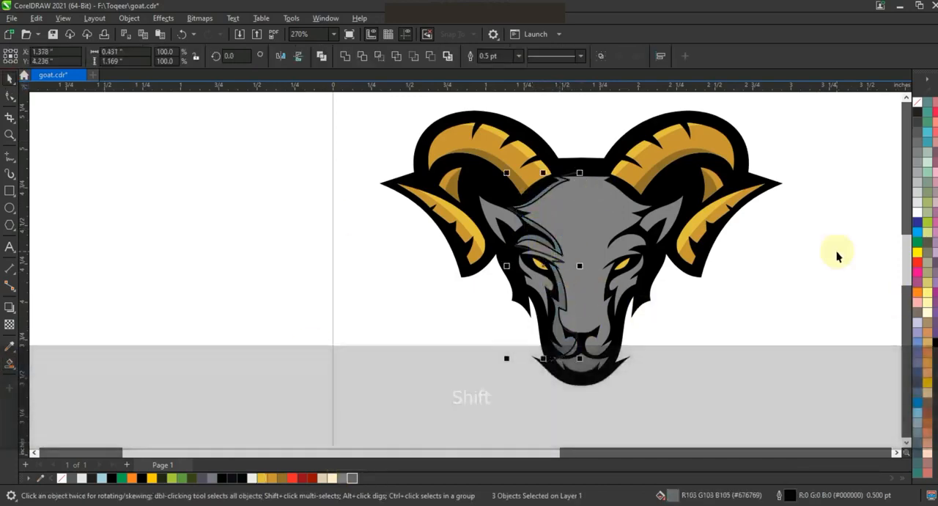
Mirror a copy of the darker grey shading onto the right half of the face and delete the guide line.
drag(507, 265, 619, 275)
right_click(618, 276)
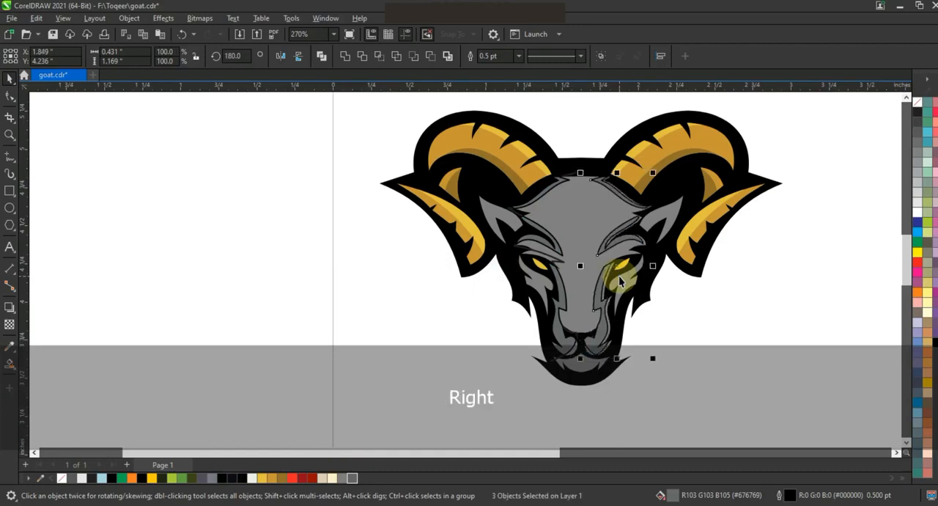
click(591, 348)
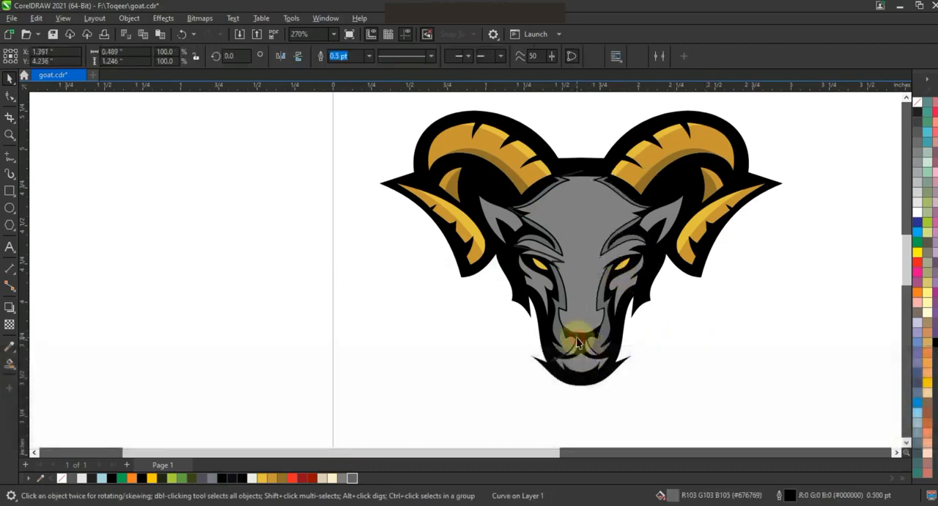
key(Delete)
Draw a square about 5.67 inches wide beside the page and fill it black.
key(F3)
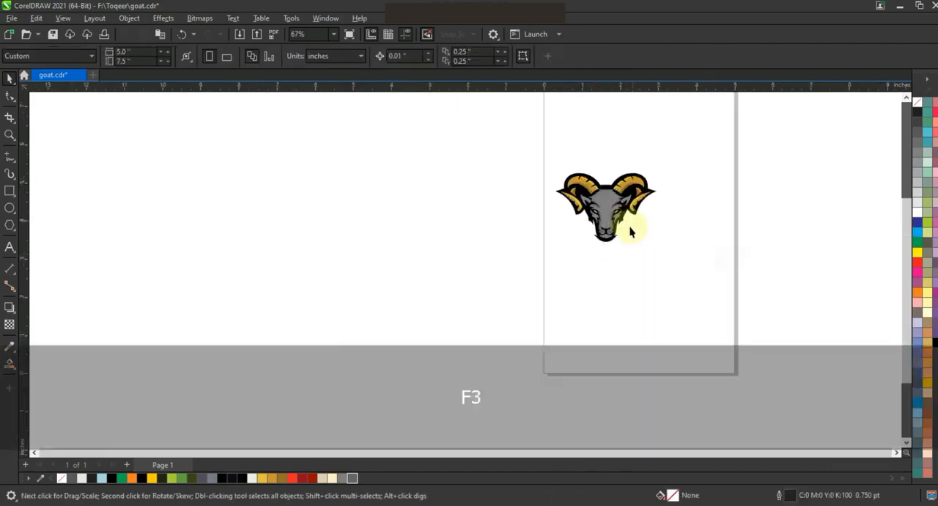
click(8, 192)
drag(236, 131, 347, 346)
click(8, 79)
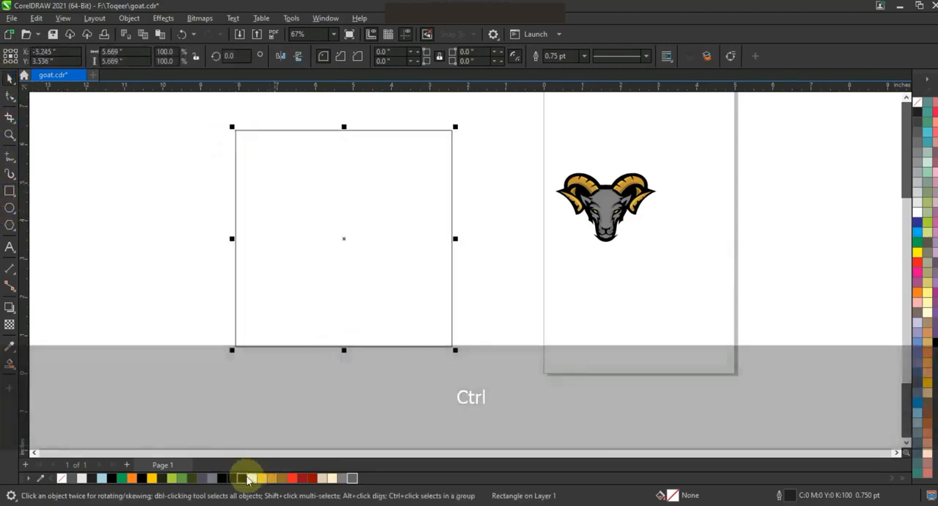
click(244, 478)
Add a one-step outside contour of about 0.031 inches around the black goat-head silhouette.
click(643, 194)
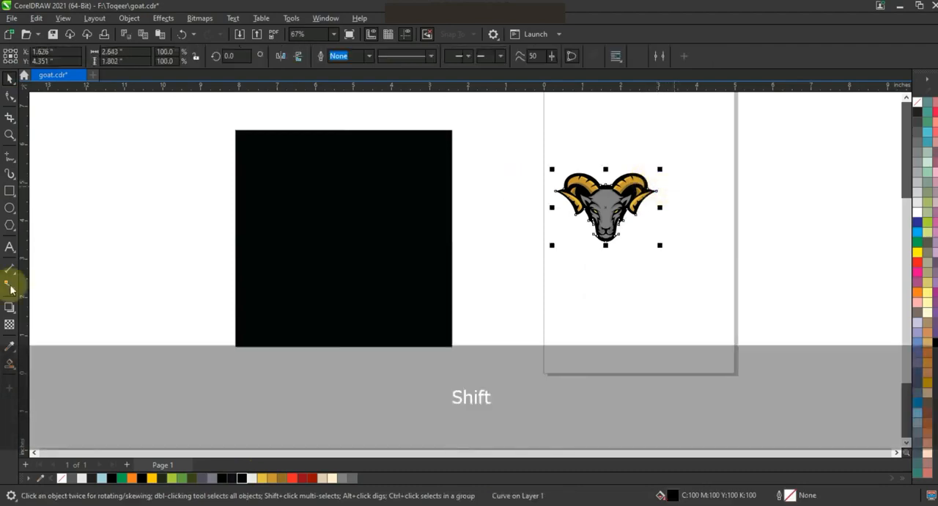
key(shift+F2)
click(10, 308)
click(35, 321)
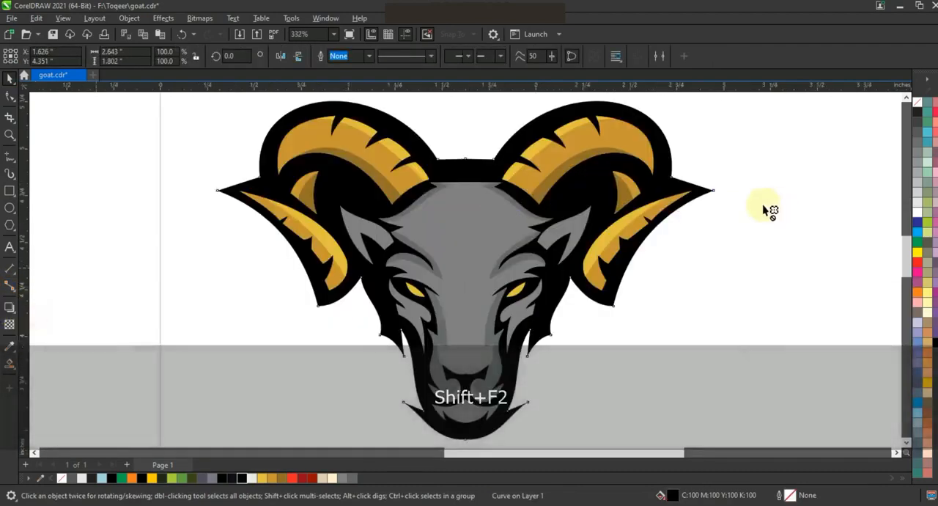
drag(719, 195, 721, 192)
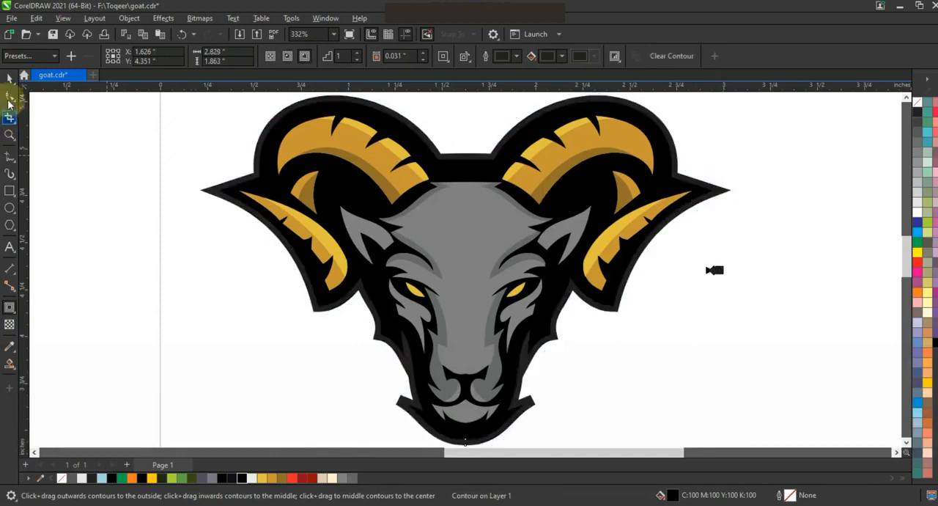
Break the contour apart from the silhouette and fill the separated outer shape white.
click(129, 18)
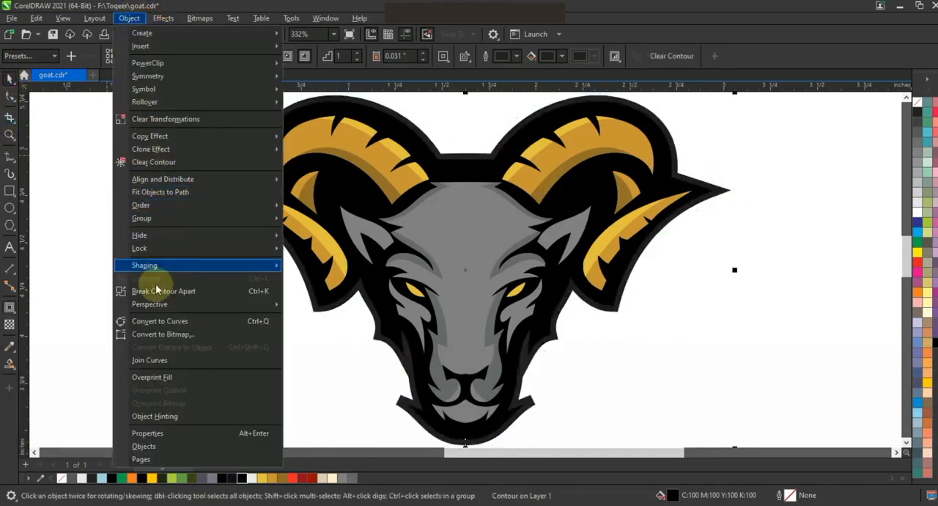
click(748, 311)
click(726, 190)
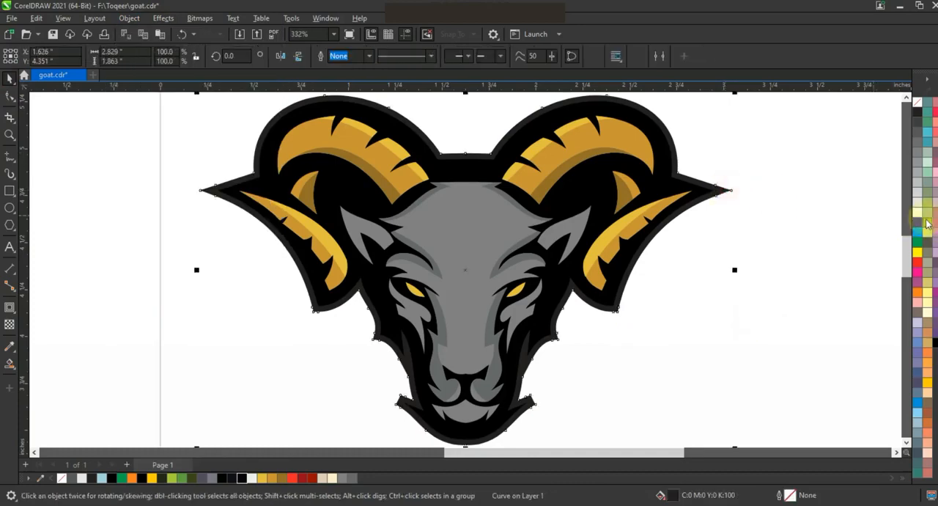
click(919, 212)
Group the goat head, bring it to the front and centre it on the black square.
key(F3)
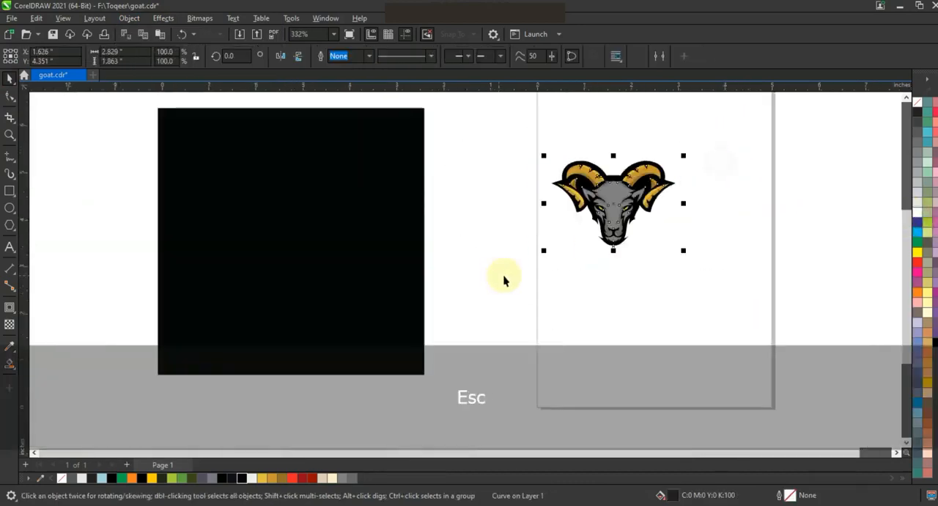
key(ctrl+g)
key(shift+Page_Up)
shift+click(348, 248)
key(c)
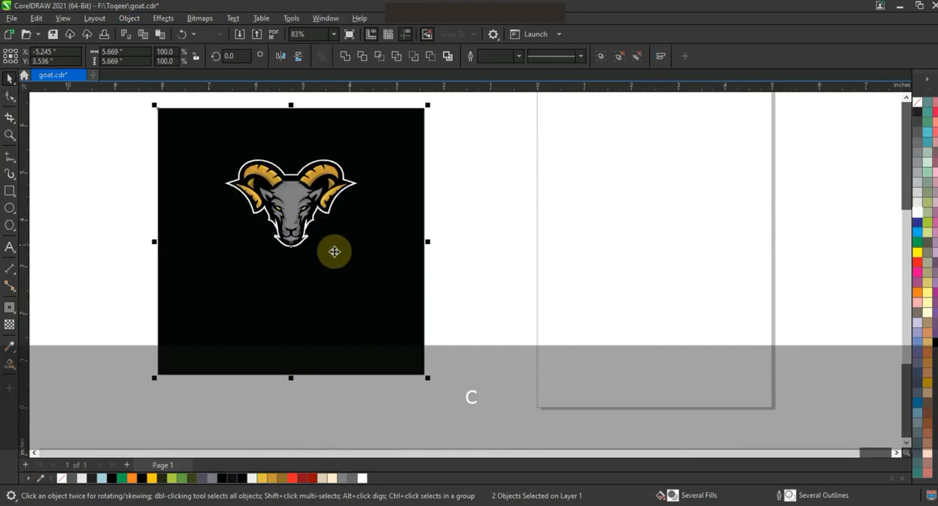
key(e)
key(Escape)
Enlarge the goat head around its centre on the black square and view the artwork in full-screen preview.
click(305, 243)
drag(360, 288, 407, 333)
click(492, 331)
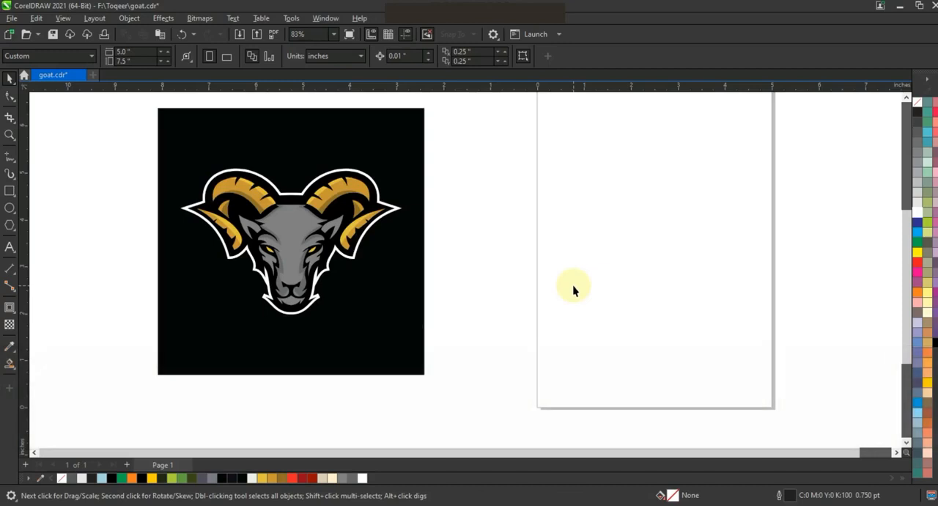
key(F10)
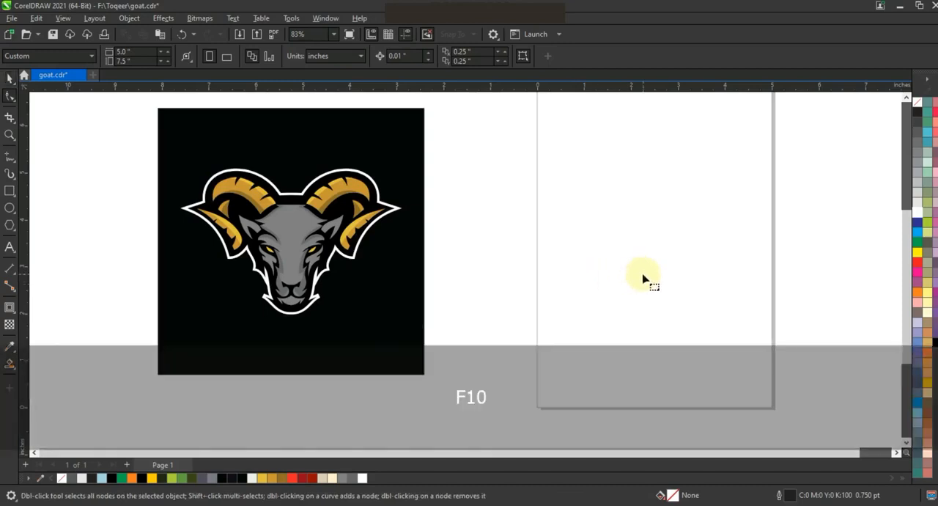
key(F9)
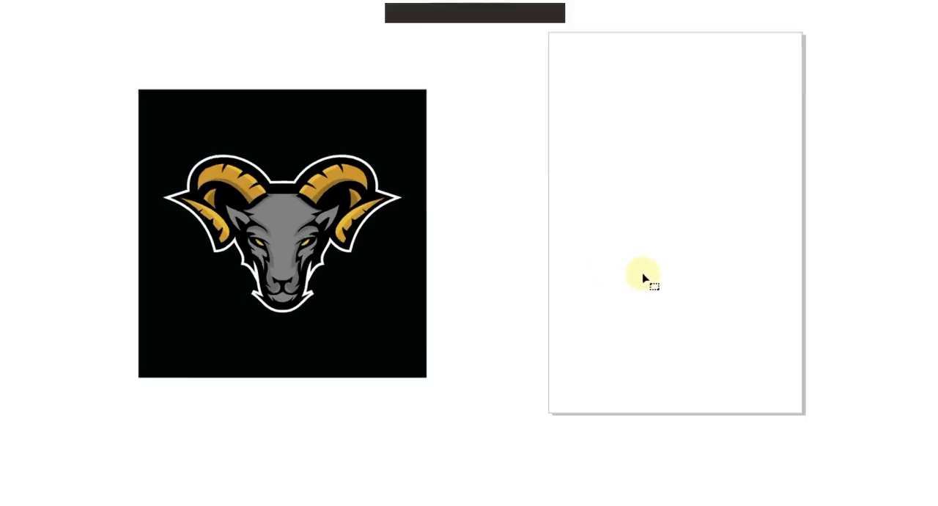